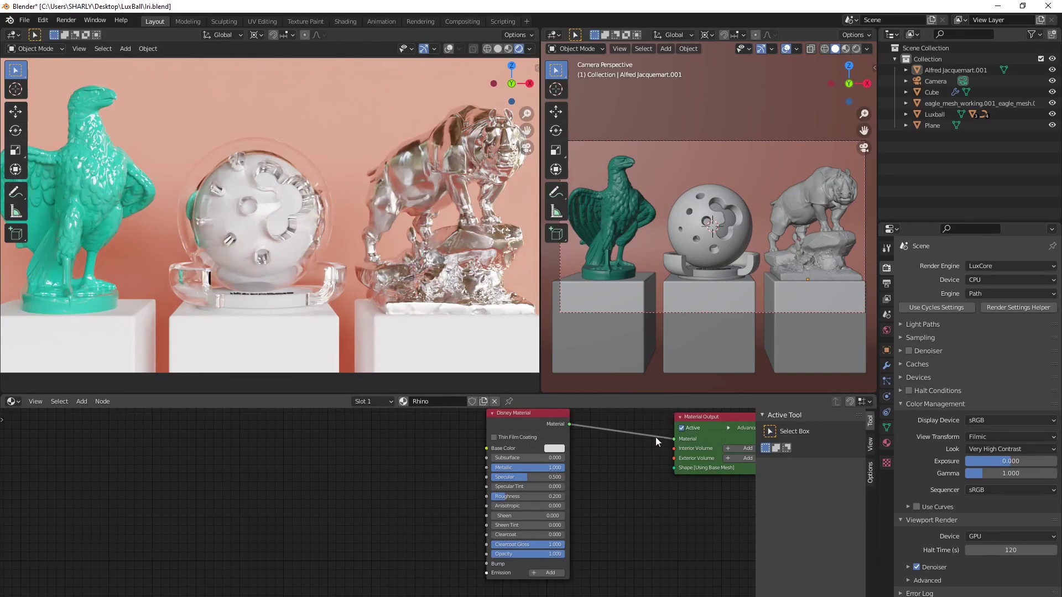
# - Browse the iridescence image results in the web browser, enlarge the Cooper Hewitt iridescent vase picture, and return to Blender
pyautogui.moveTo(640, 469); pyautogui.dragTo(591, 479, button='middle')
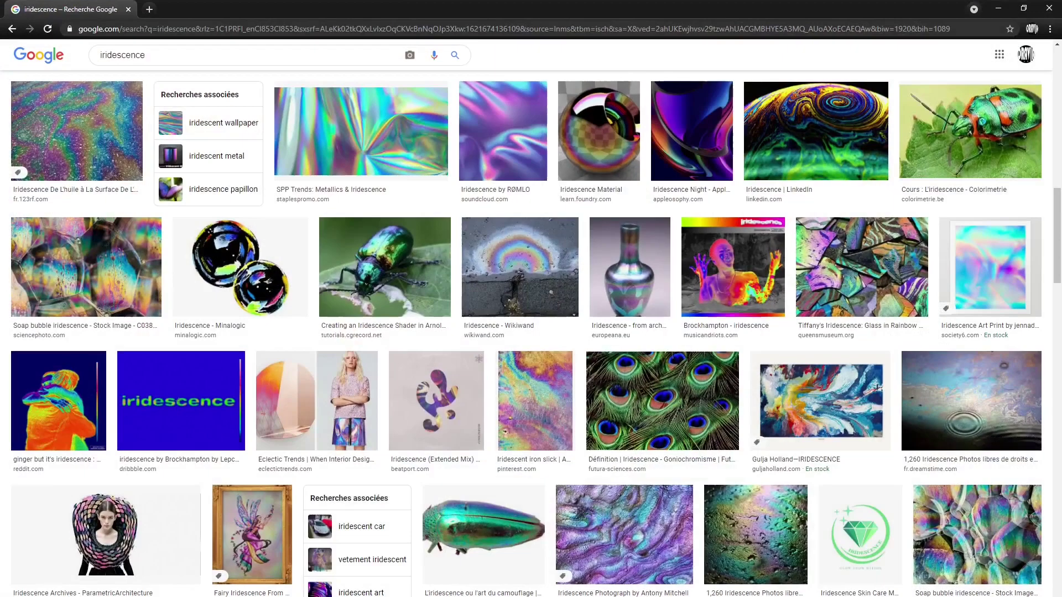
pyautogui.scroll(10, 501, 344)
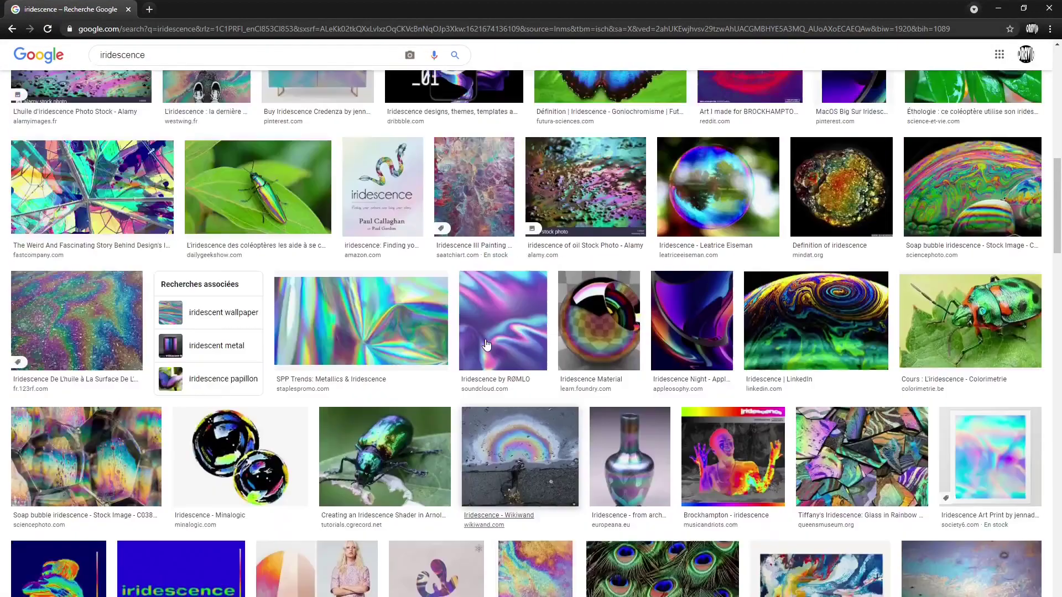
pyautogui.scroll(4, 501, 345)
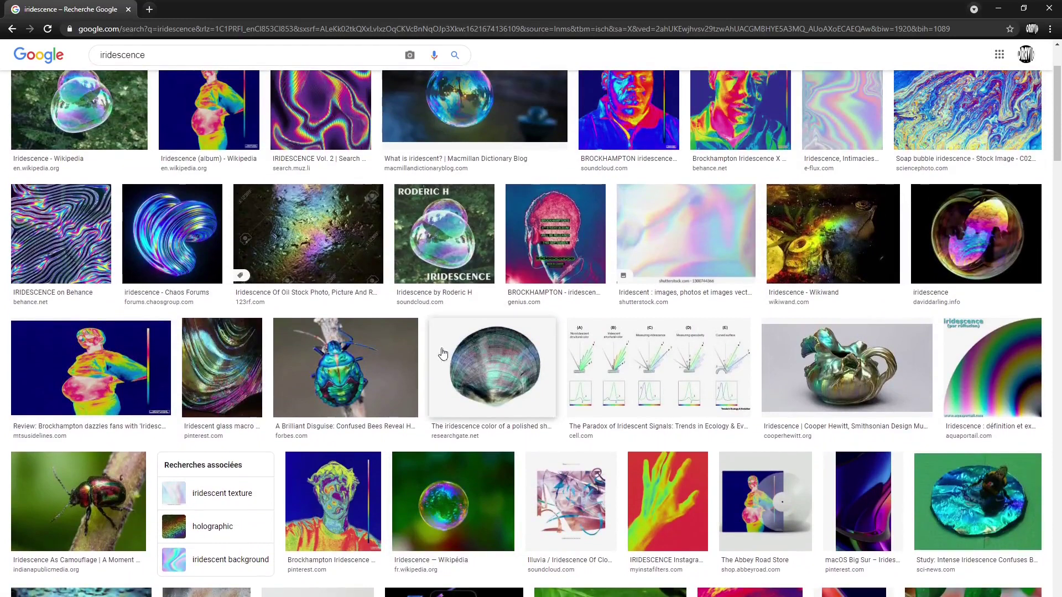
pyautogui.scroll(2, 341, 380)
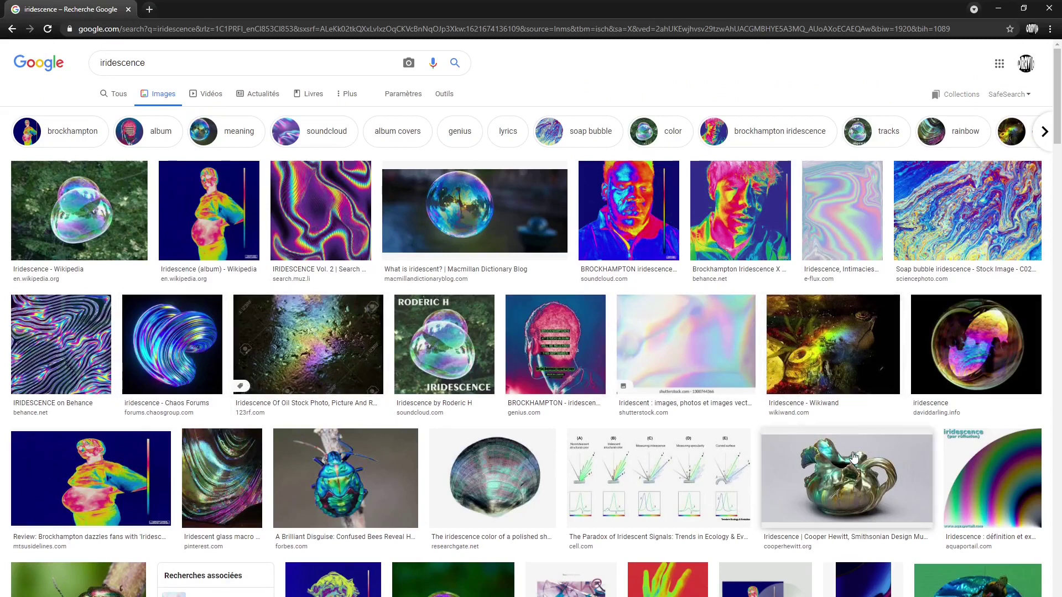
pyautogui.click(851, 469)
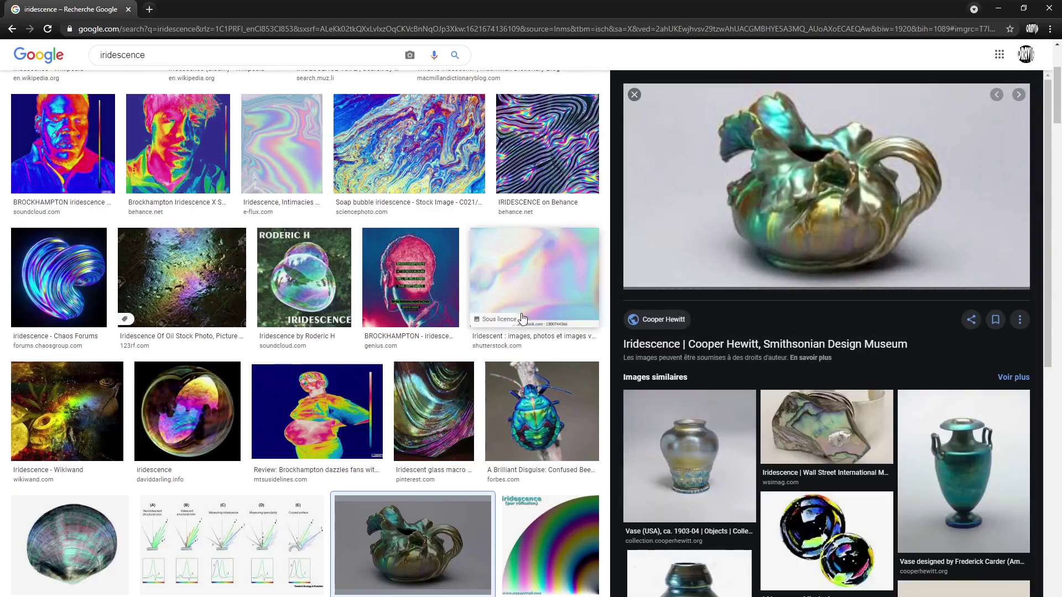
pyautogui.scroll(-4, 516, 388)
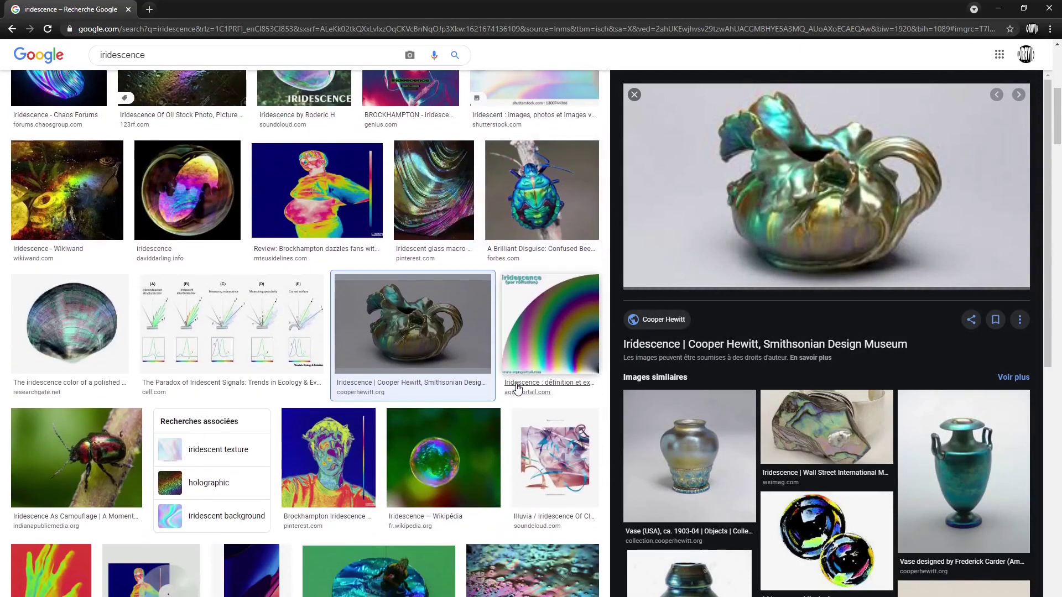
pyautogui.scroll(4, 517, 389)
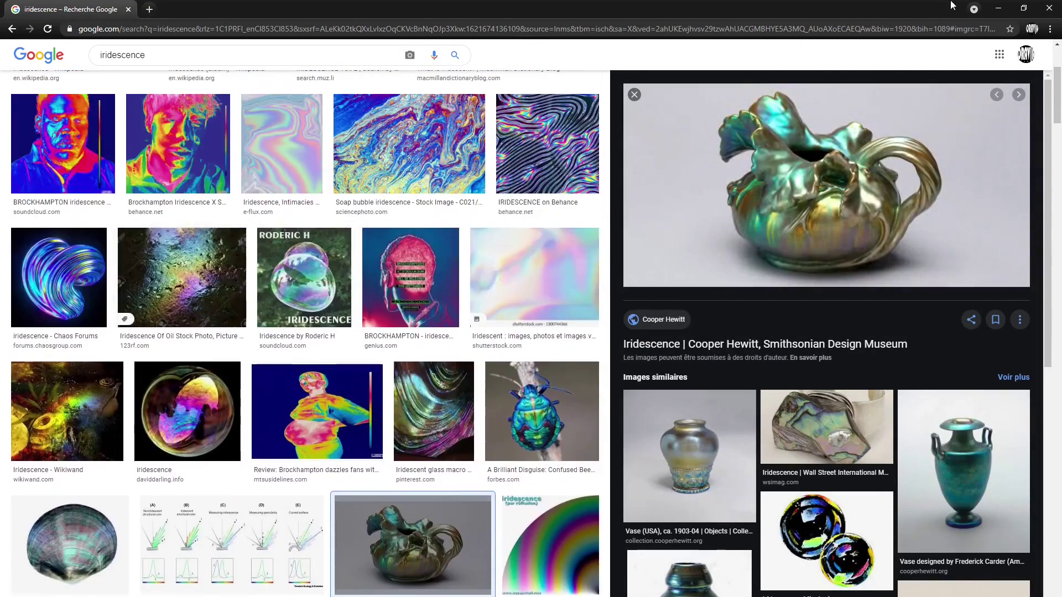
pyautogui.click(998, 8)
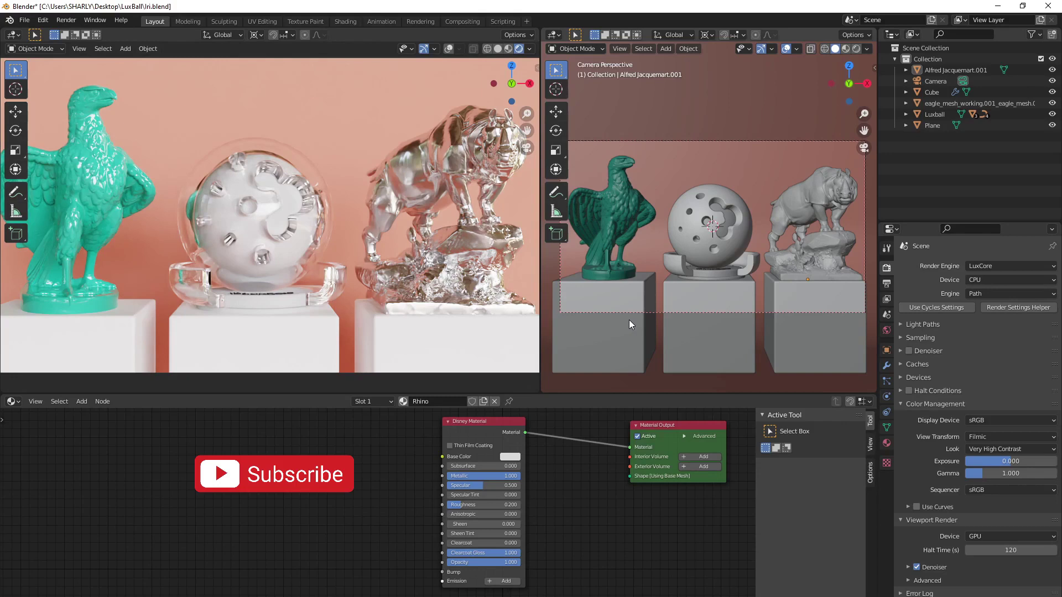
# - Limit the rendered area to a region around the rhino sculpture in the camera view and select the sculpture
pyautogui.keyDown('shift'); pyautogui.moveTo(831, 199); pyautogui.dragTo(730, 206, button='middle'); pyautogui.keyUp('shift')
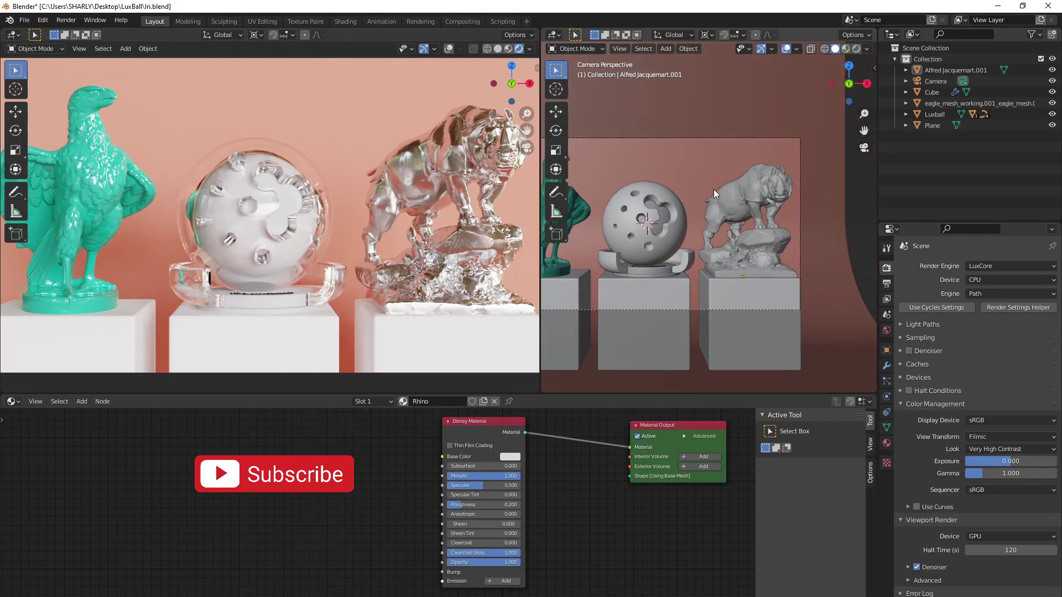
pyautogui.hotkey('ctrl', 'b')
pyautogui.moveTo(693, 144); pyautogui.dragTo(798, 297)
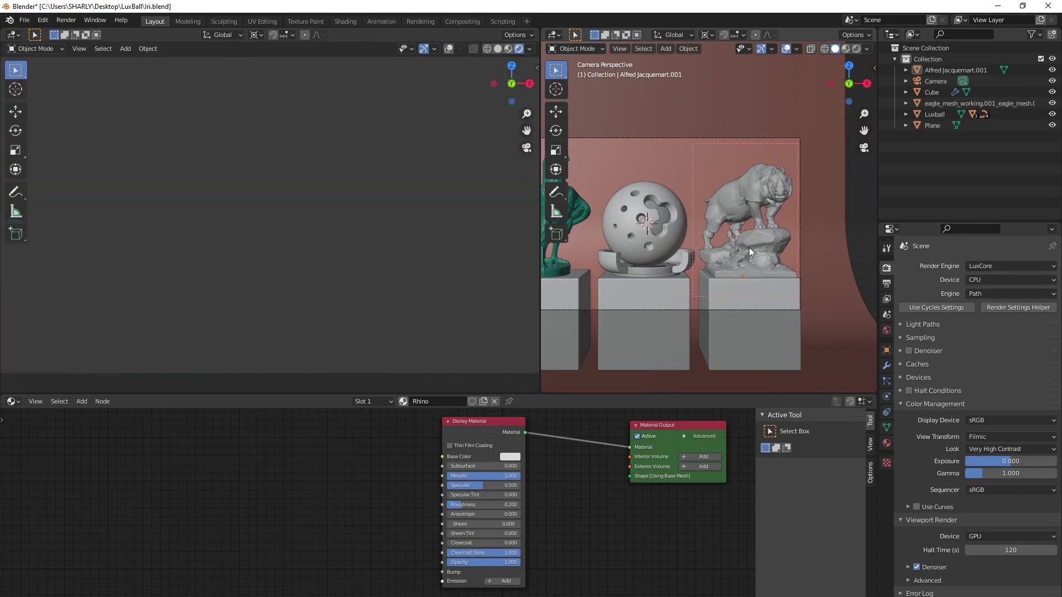
pyautogui.click(748, 197)
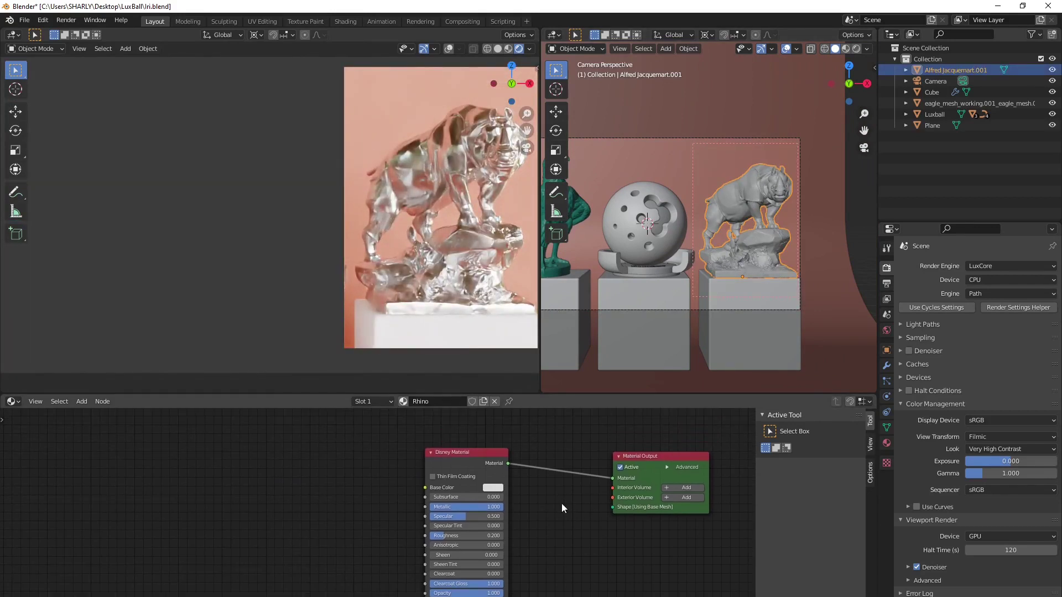
pyautogui.scroll(2, 562, 507)
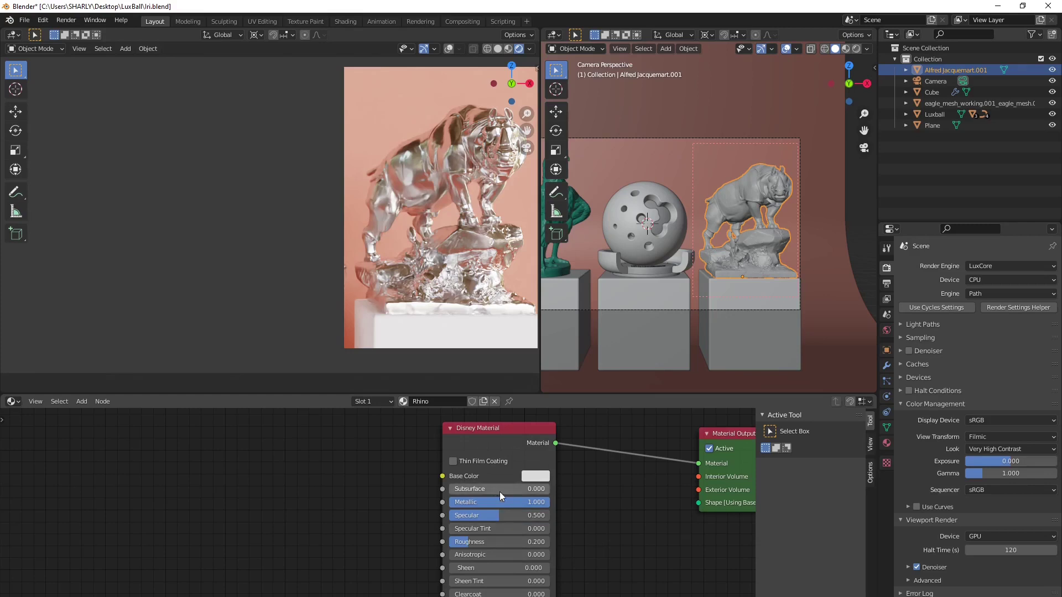
pyautogui.scroll(-1, 474, 513)
pyautogui.hotkey('shift', 'a')
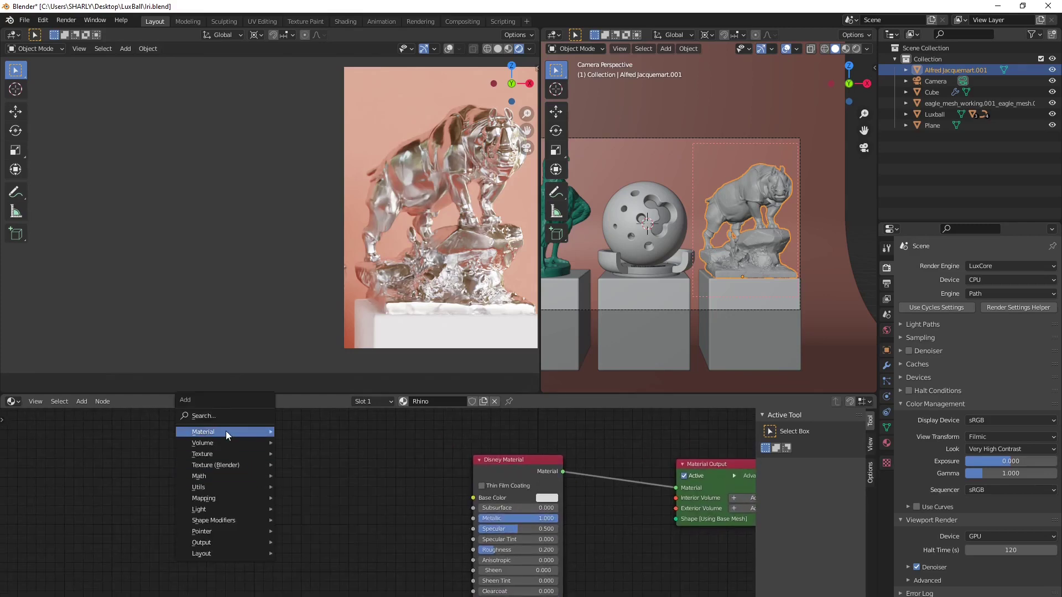
pyautogui.moveTo(235, 435)
pyautogui.click(309, 479)
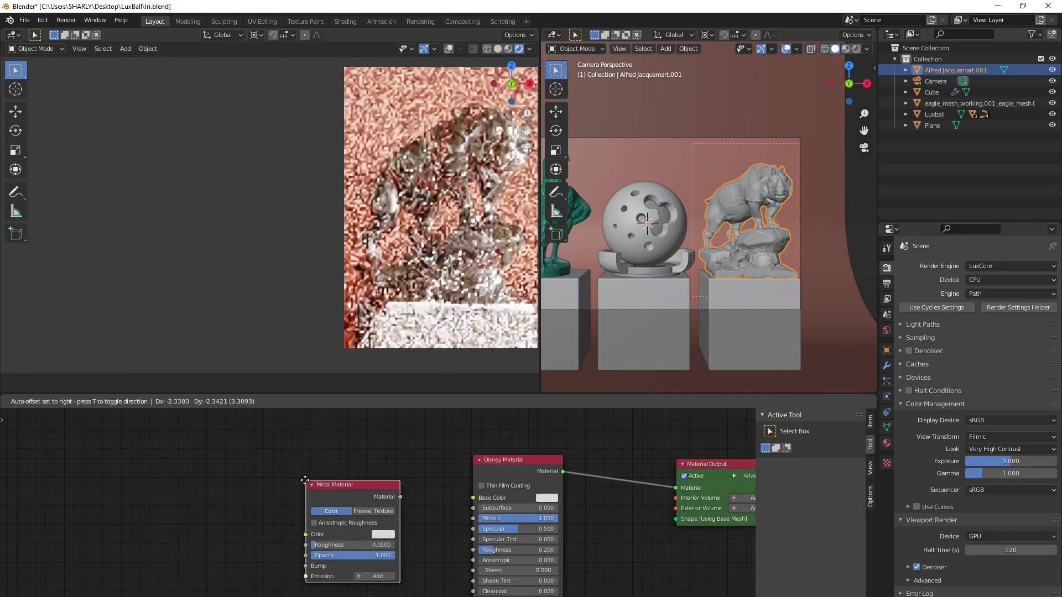
pyautogui.click(304, 478)
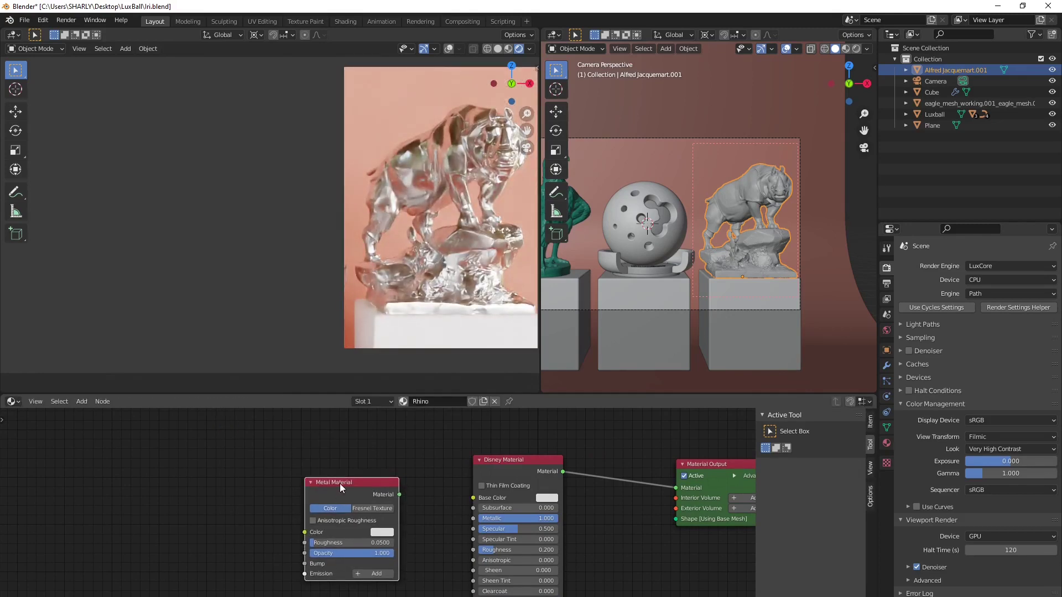
pyautogui.press('x')
# - Enable Thin Film Coating on the Disney Material node of the Rhino material
pyautogui.scroll(3, 476, 502)
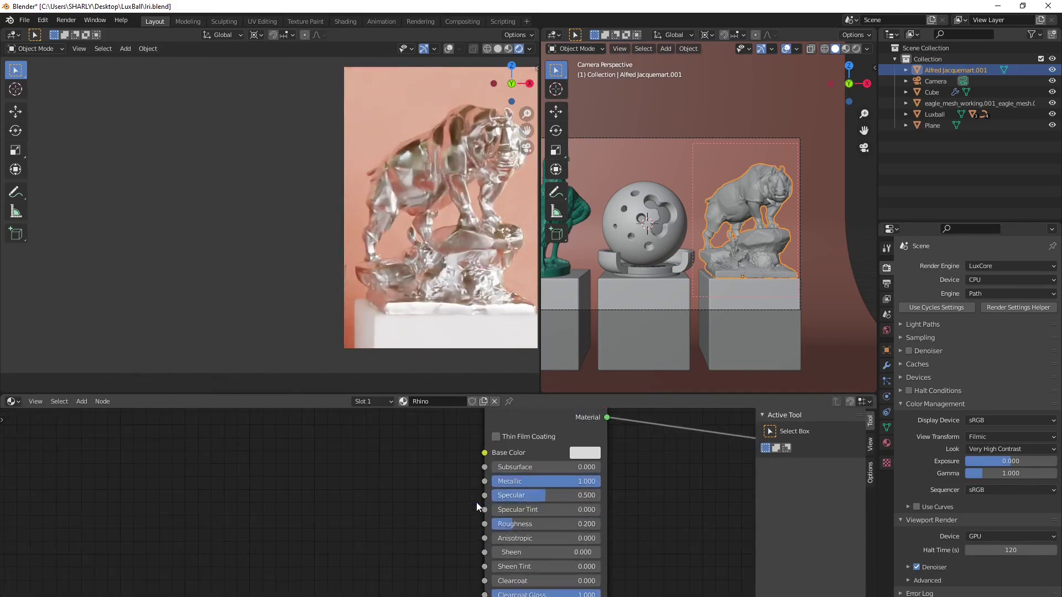
pyautogui.click(497, 437)
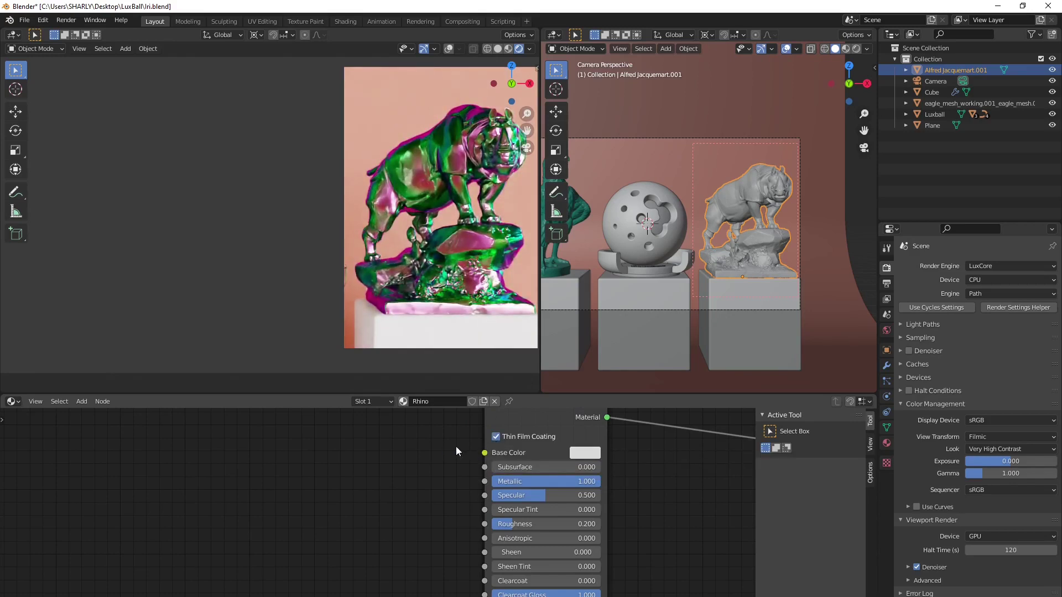
pyautogui.moveTo(567, 510); pyautogui.dragTo(521, 465, button='middle')
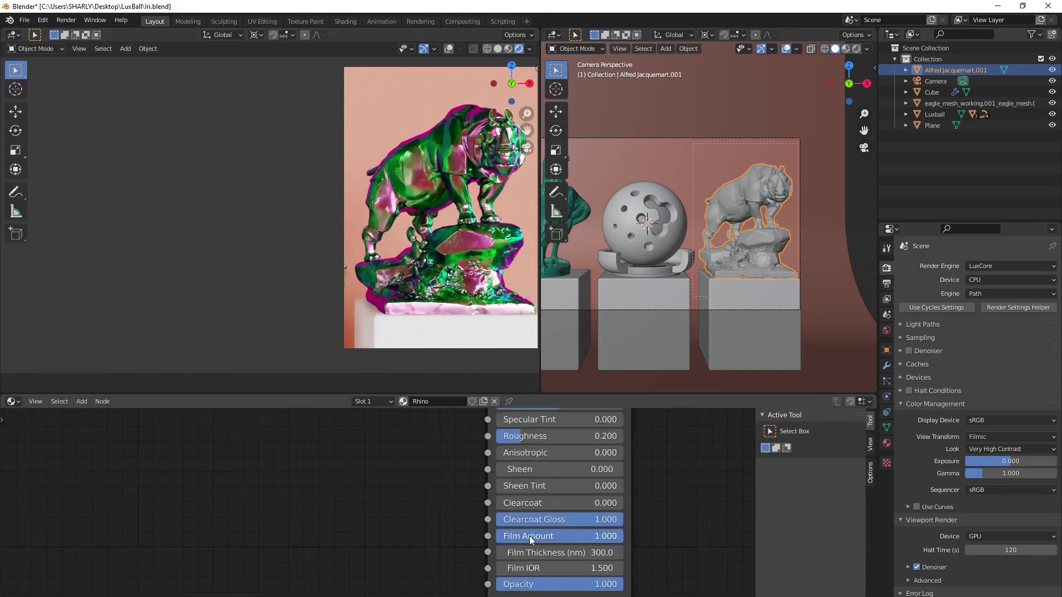
# - Set the Disney Material's Film Thickness to 50 nm
pyautogui.scroll(2, 521, 536)
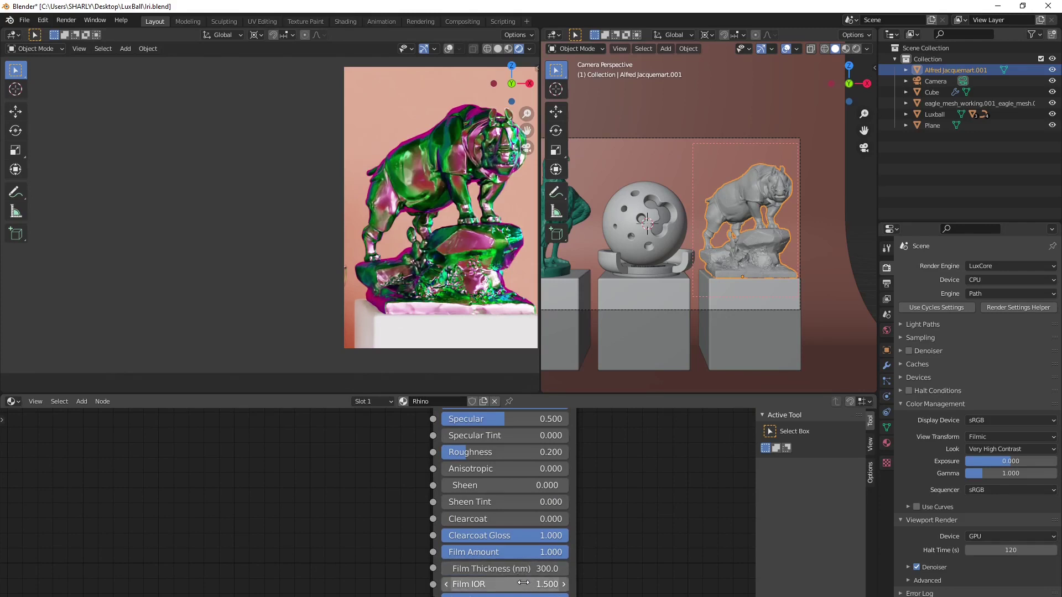
pyautogui.moveTo(521, 585); pyautogui.dragTo(519, 559, button='middle')
pyautogui.scroll(1, 511, 505)
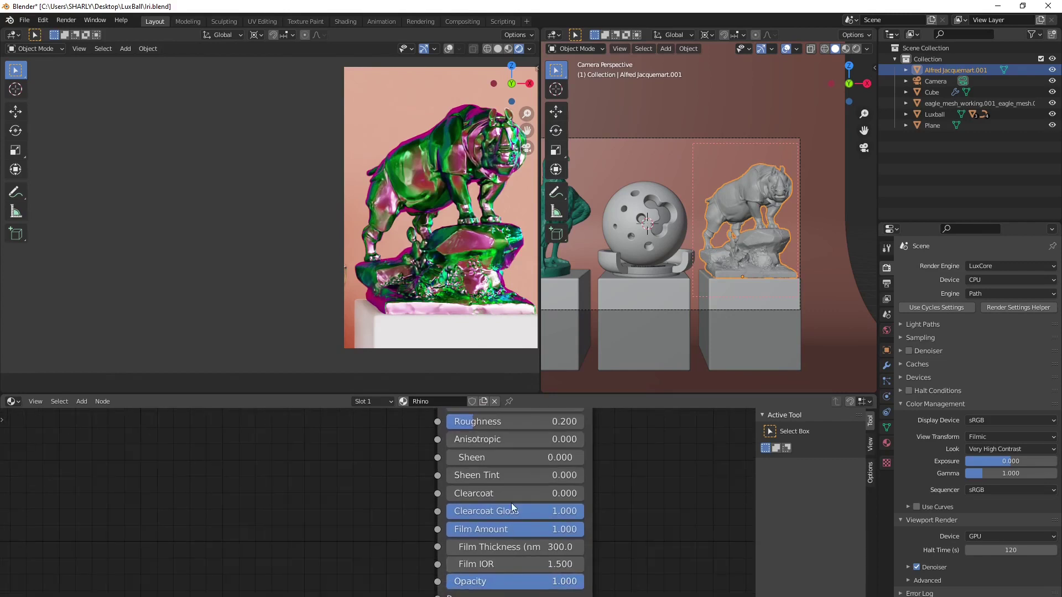
pyautogui.moveTo(512, 505); pyautogui.dragTo(504, 526, button='middle')
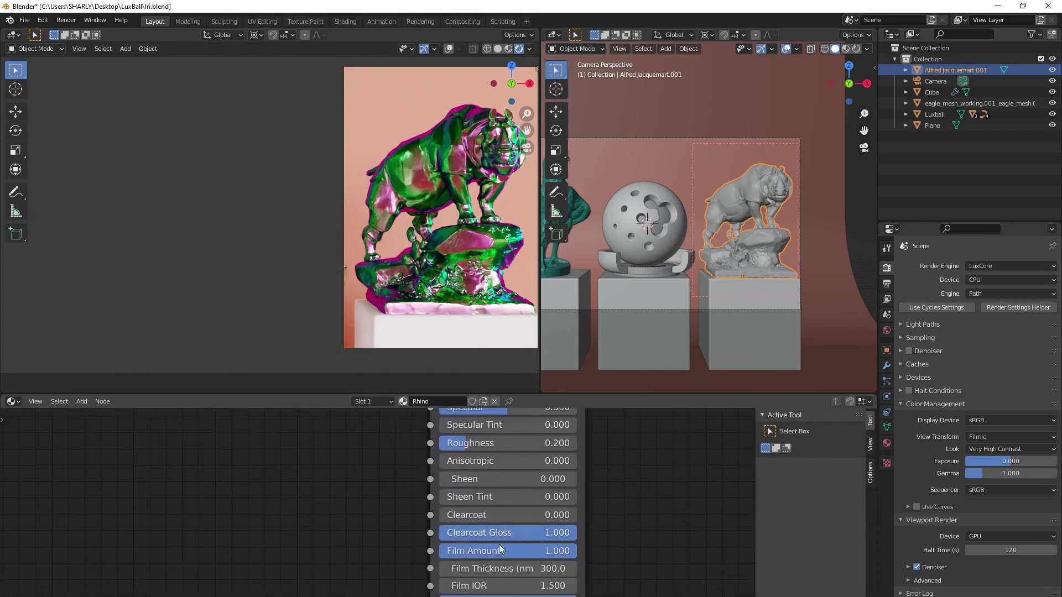
pyautogui.click(531, 568)
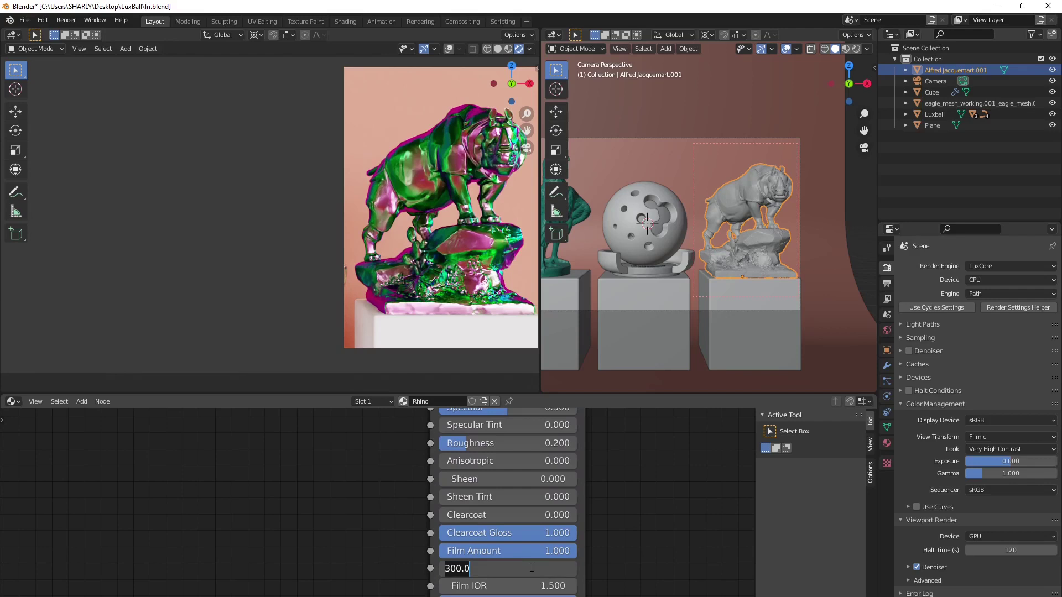
pyautogui.write('50')
pyautogui.press('Return')
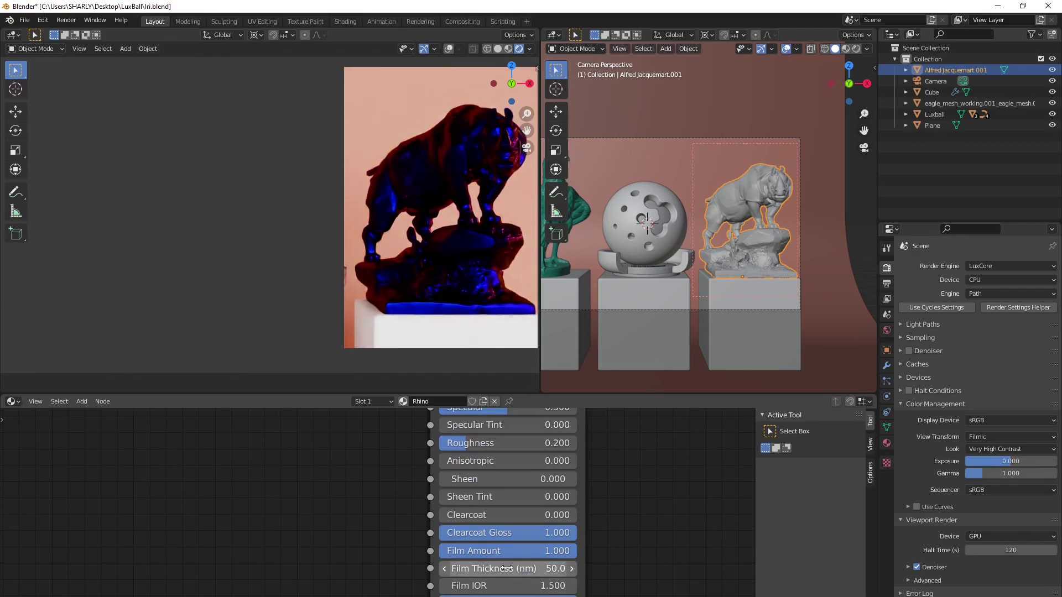
# - Set the Film Thickness to 150 nm and lower the Film IOR to 1.019
pyautogui.click(506, 569)
pyautogui.write('1')
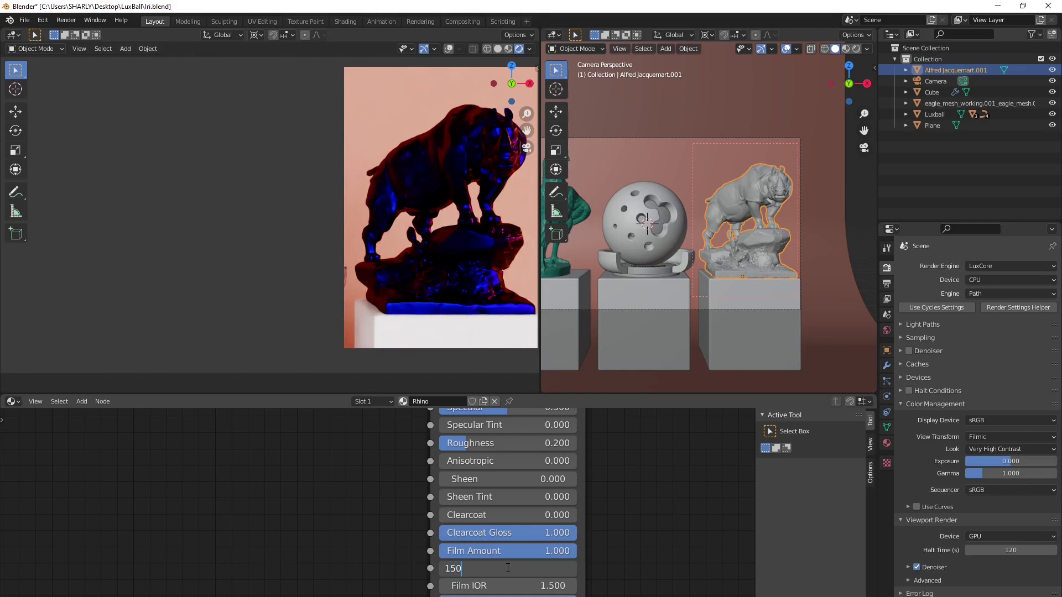
pyautogui.write('50')
pyautogui.press('Return')
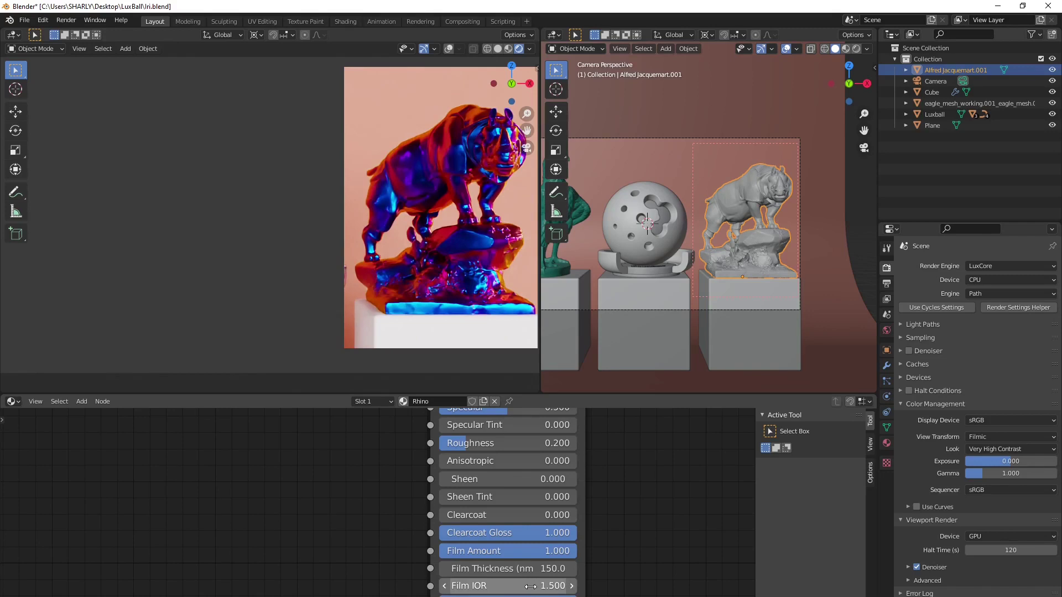
pyautogui.moveTo(536, 585); pyautogui.dragTo(420, 585)
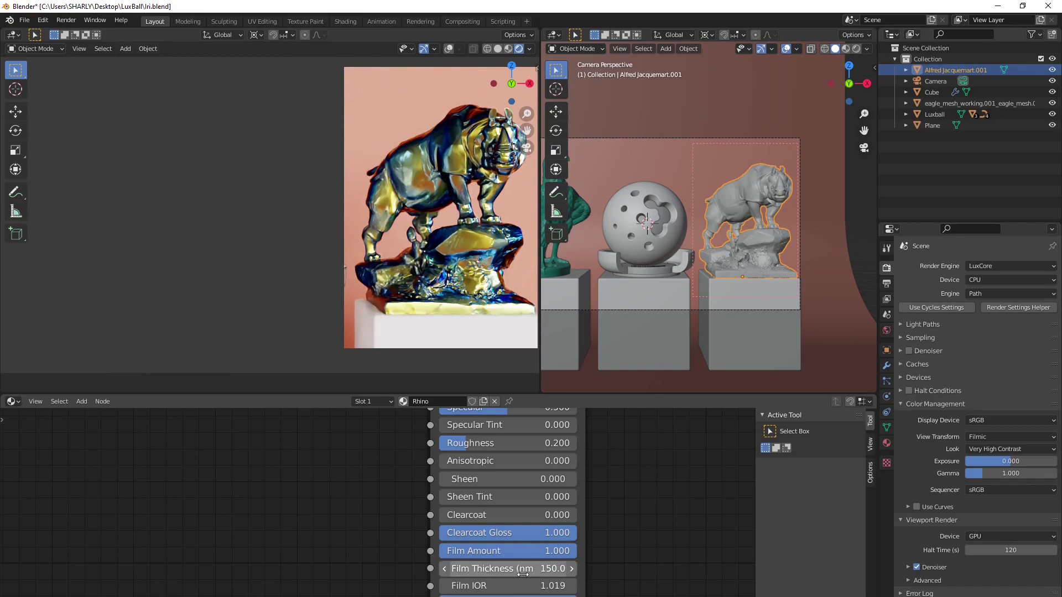
pyautogui.moveTo(545, 585); pyautogui.dragTo(572, 571, button='middle')
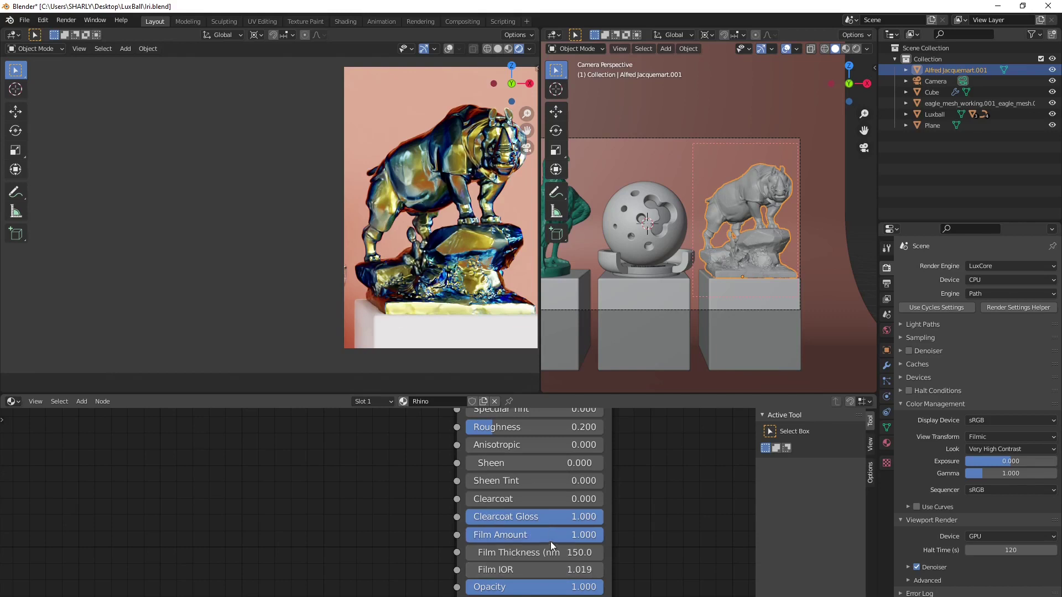
# - Try a Film Amount of 0.500 on the Disney Material and return it to 1.000
pyautogui.moveTo(598, 538); pyautogui.dragTo(535, 538)
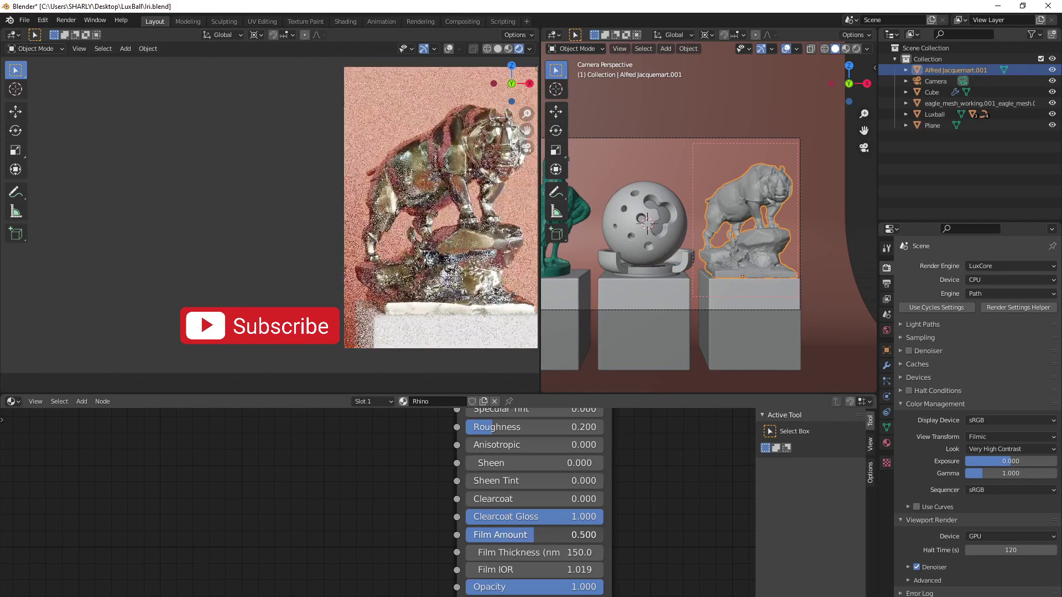
pyautogui.scroll(-1, 425, 537)
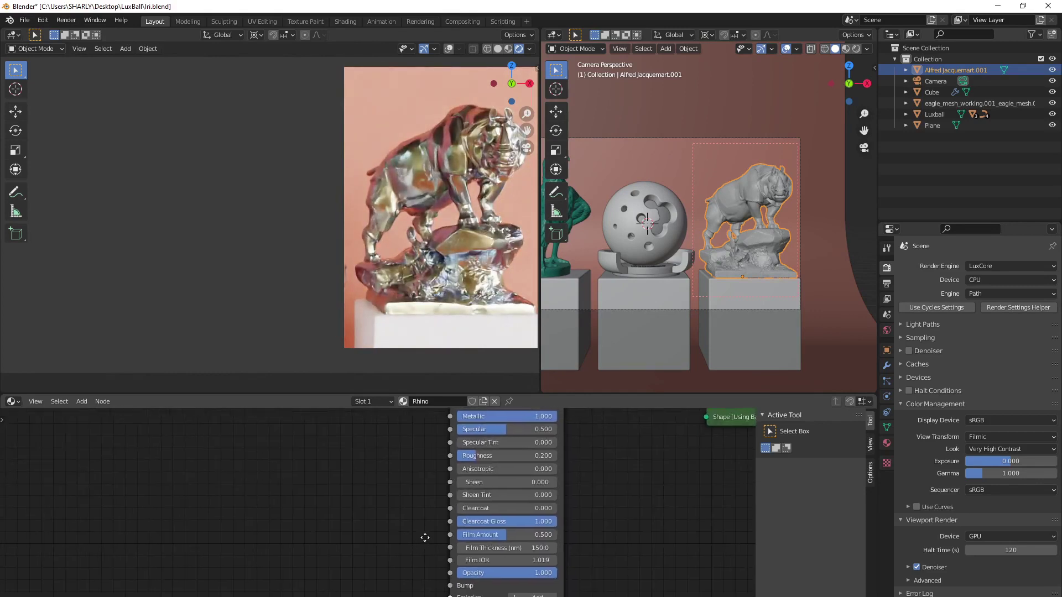
pyautogui.moveTo(425, 537); pyautogui.dragTo(444, 534, button='middle')
pyautogui.moveTo(513, 532); pyautogui.dragTo(575, 532)
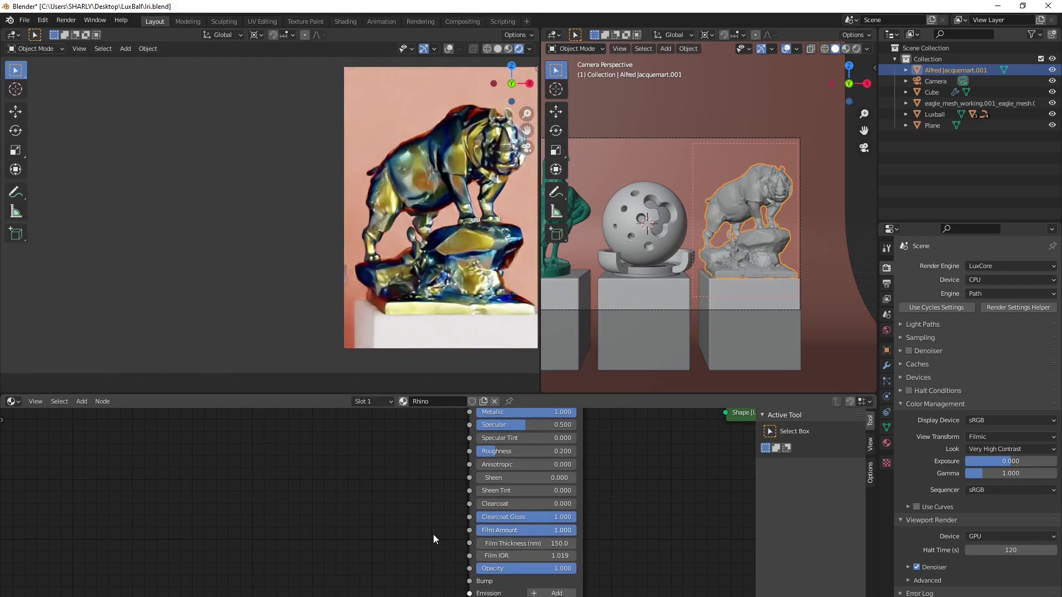
# - Set the Disney Material's Film IOR to 1.000 and its Film Thickness to 300 nm
pyautogui.scroll(3, 389, 562)
pyautogui.moveTo(419, 563); pyautogui.dragTo(417, 533, button='middle')
pyautogui.moveTo(567, 539); pyautogui.dragTo(539, 539)
pyautogui.click(578, 520)
pyautogui.write('3')
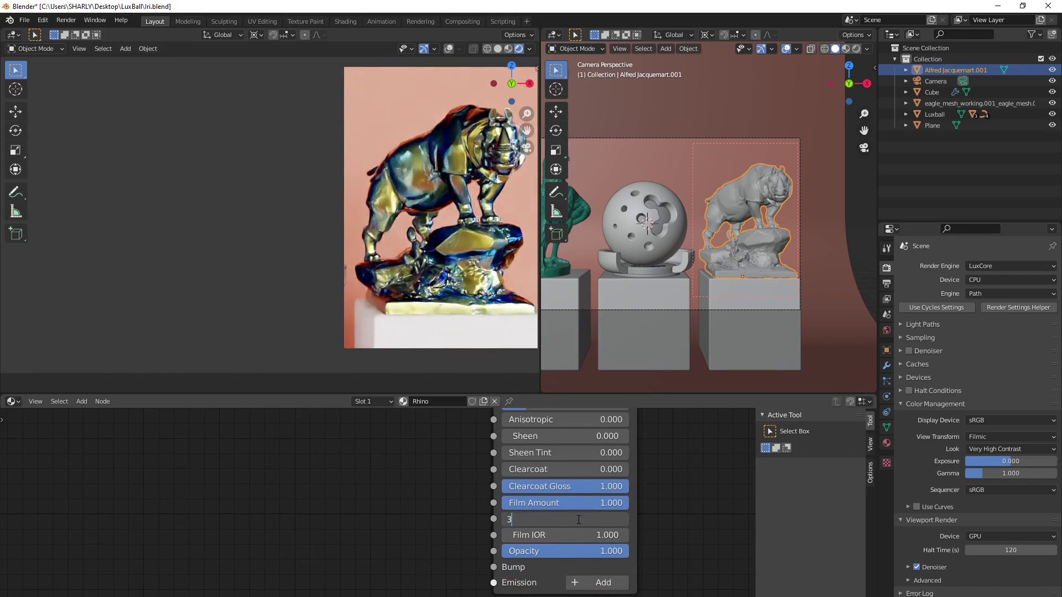
pyautogui.press('Return')
# - Add a Blender Voronoi texture node beside the Disney Material node
pyautogui.scroll(-3, 371, 532)
pyautogui.moveTo(345, 535); pyautogui.dragTo(414, 572, button='middle')
pyautogui.hotkey('shift', 'a')
pyautogui.moveTo(295, 505)
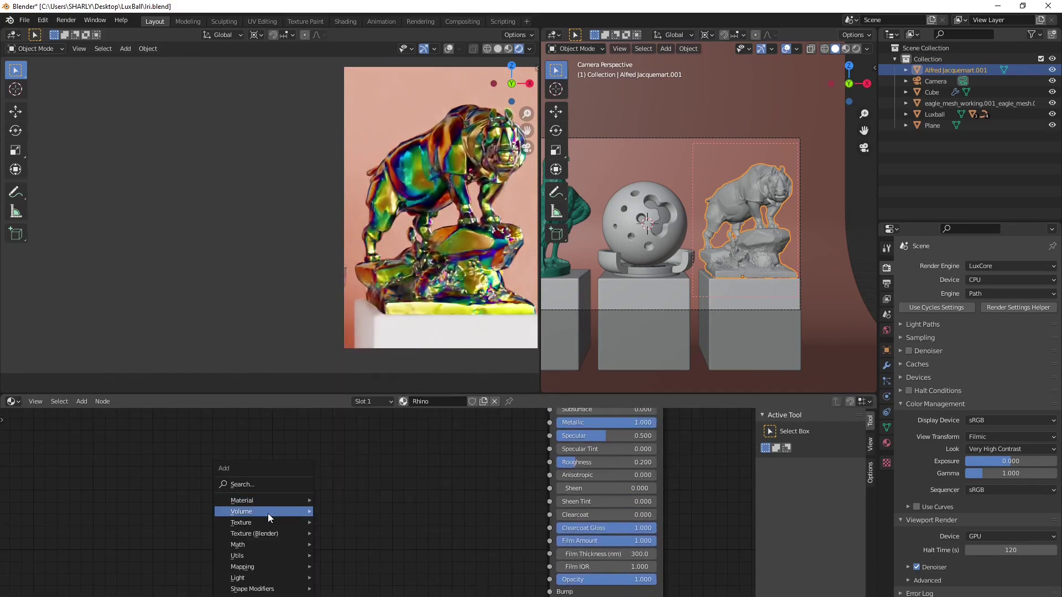
pyautogui.moveTo(266, 533)
pyautogui.click(332, 533)
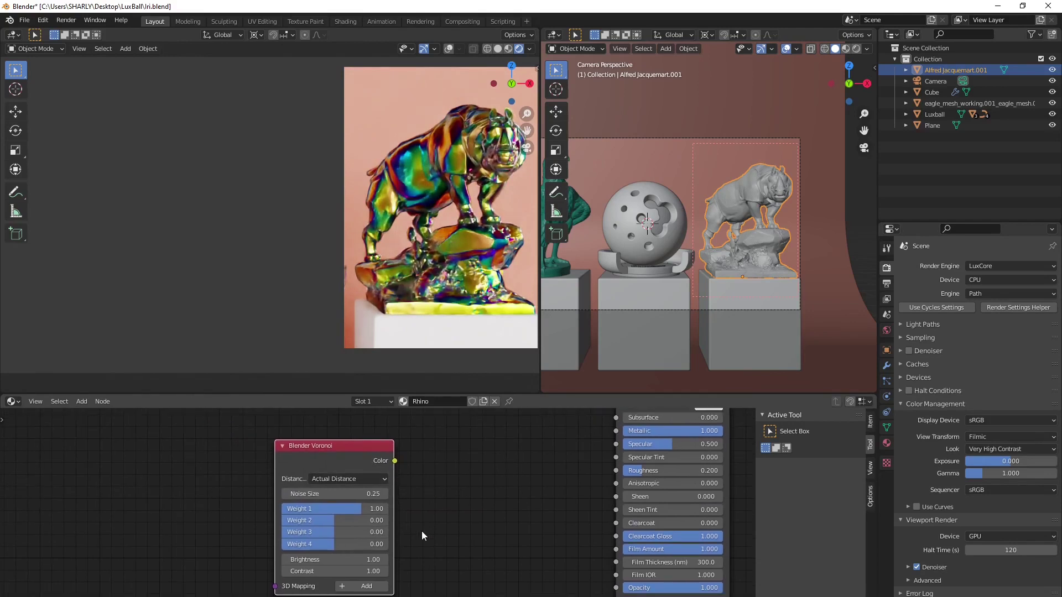
# - Connect the Blender Voronoi color output to the Disney Material's Film Thickness input and move the Voronoi node closer to it
pyautogui.moveTo(415, 529); pyautogui.dragTo(412, 501, button='middle')
pyautogui.moveTo(392, 432); pyautogui.dragTo(613, 532)
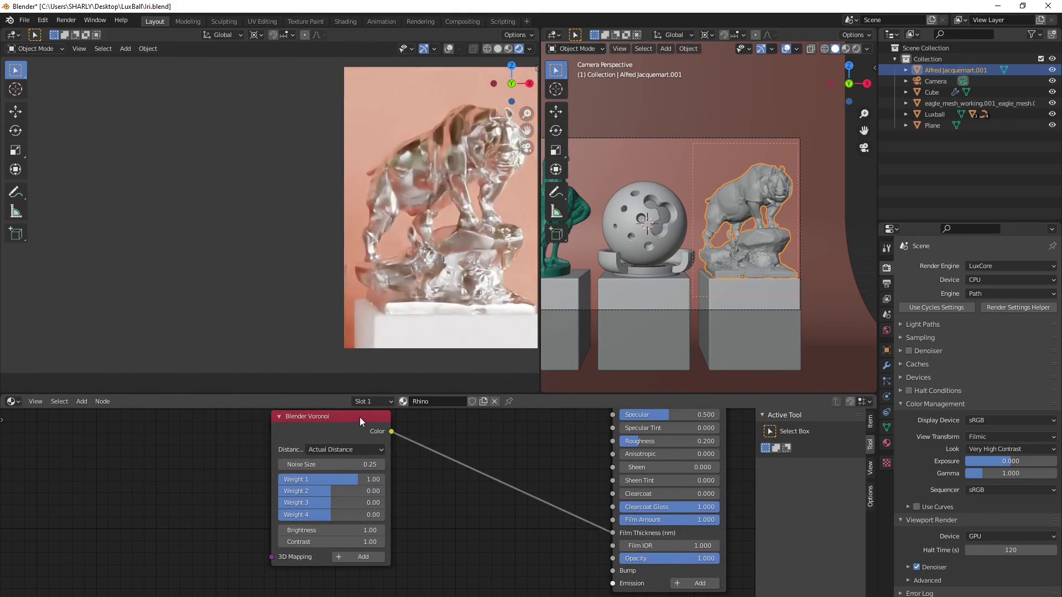
pyautogui.moveTo(360, 419); pyautogui.dragTo(387, 477)
# - Insert a Math node set to Multiply between the Blender Voronoi color output and the Disney Material's Film Thickness input
pyautogui.moveTo(421, 543); pyautogui.dragTo(402, 501, button='middle')
pyautogui.hotkey('shift', 'a')
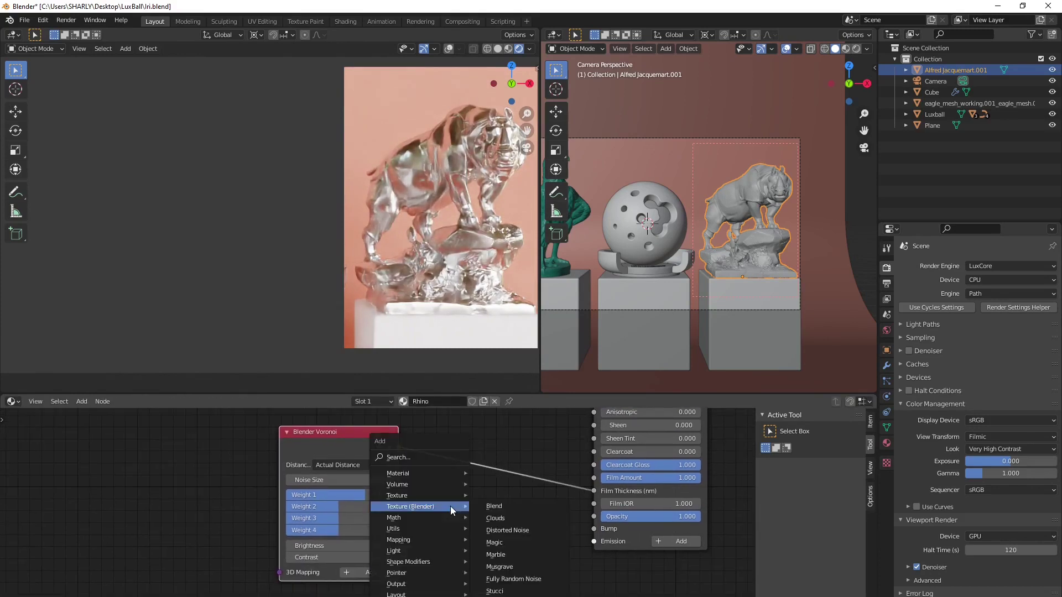
pyautogui.moveTo(423, 520)
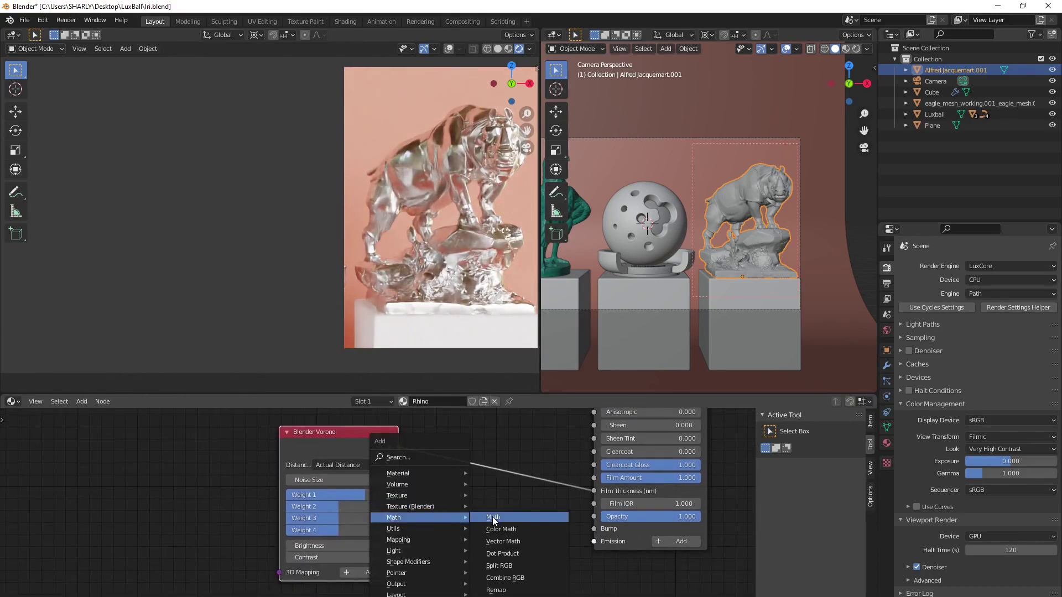
pyautogui.click(494, 520)
pyautogui.click(467, 536)
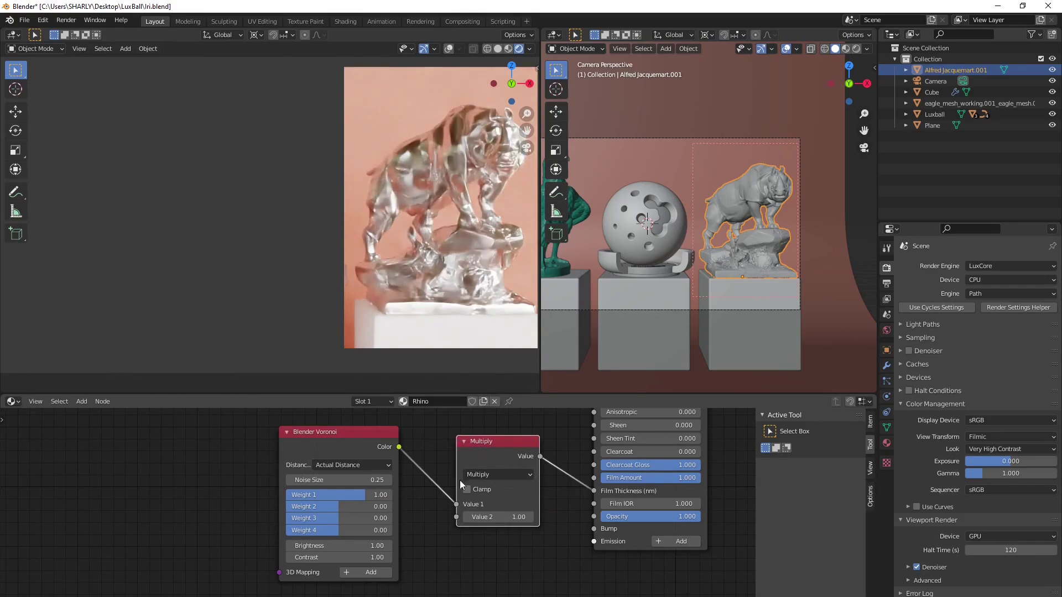
# - Set Value 2 of the Multiply node to 150
pyautogui.scroll(2, 463, 540)
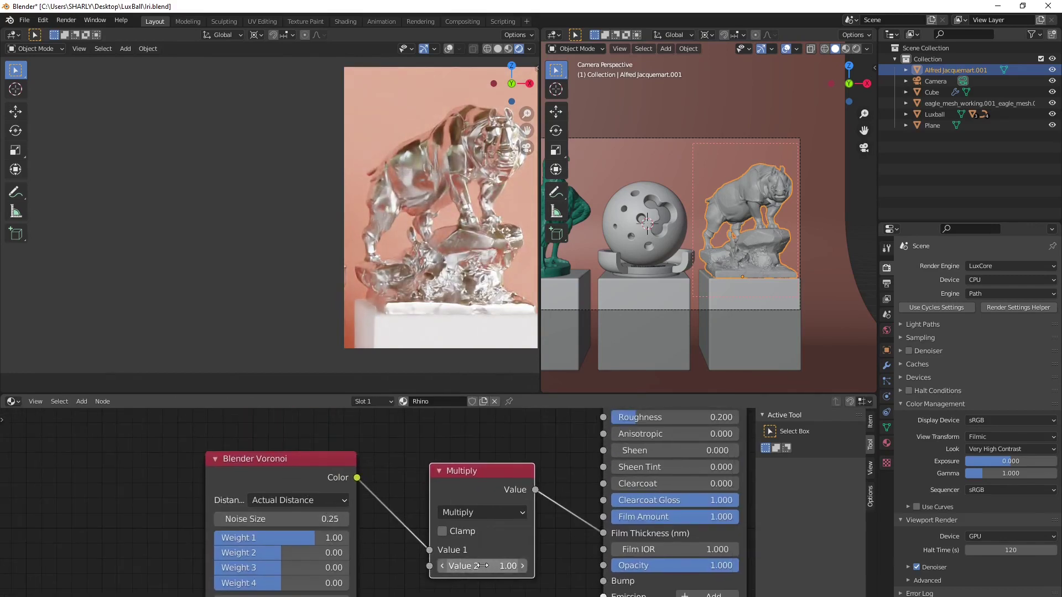
pyautogui.click(483, 565)
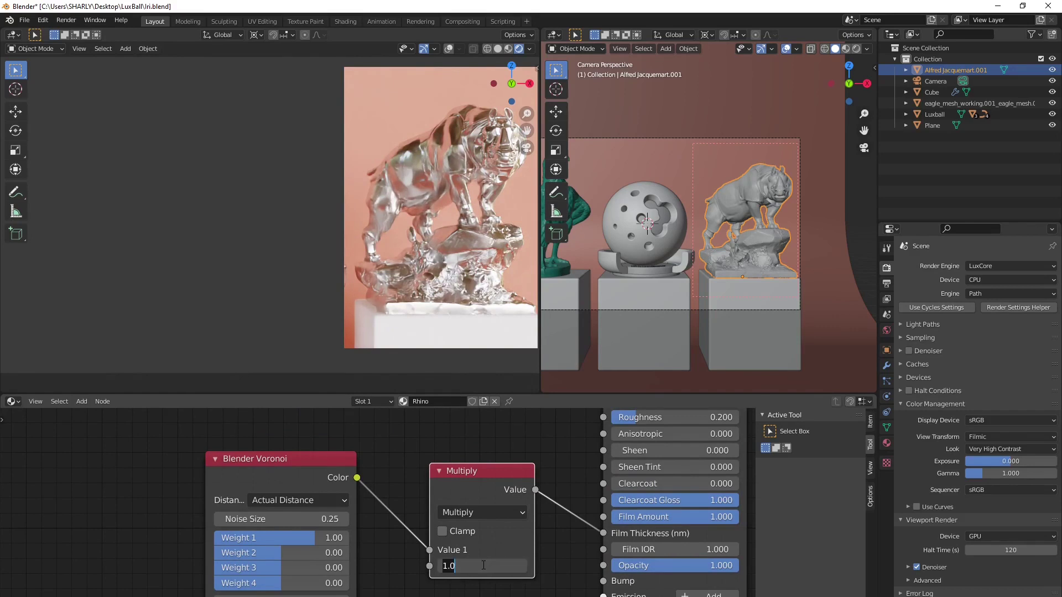
pyautogui.write('150')
pyautogui.press('Return')
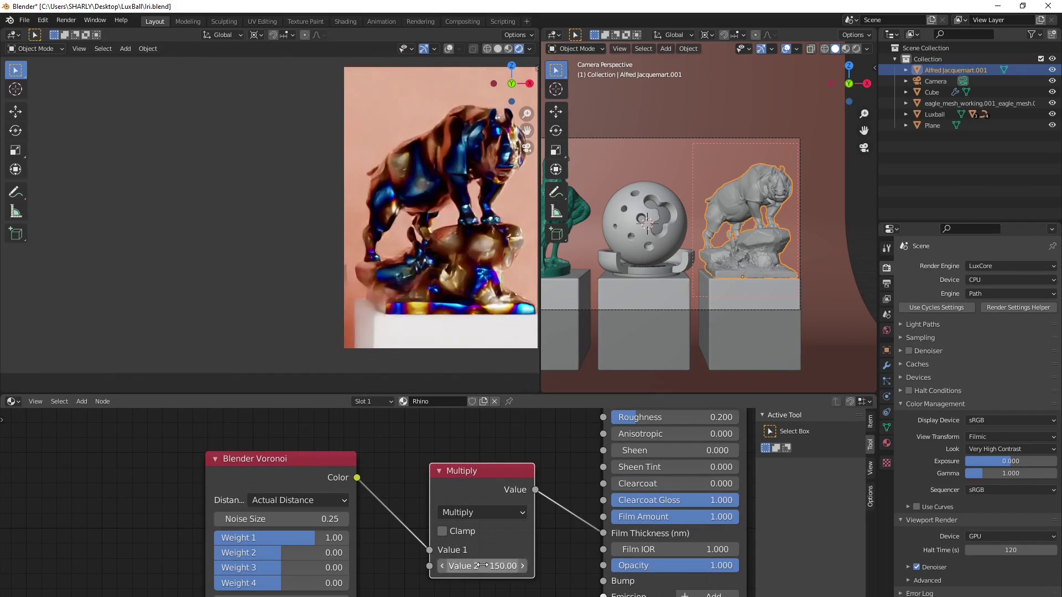
pyautogui.scroll(-2, 434, 535)
pyautogui.scroll(1, 435, 535)
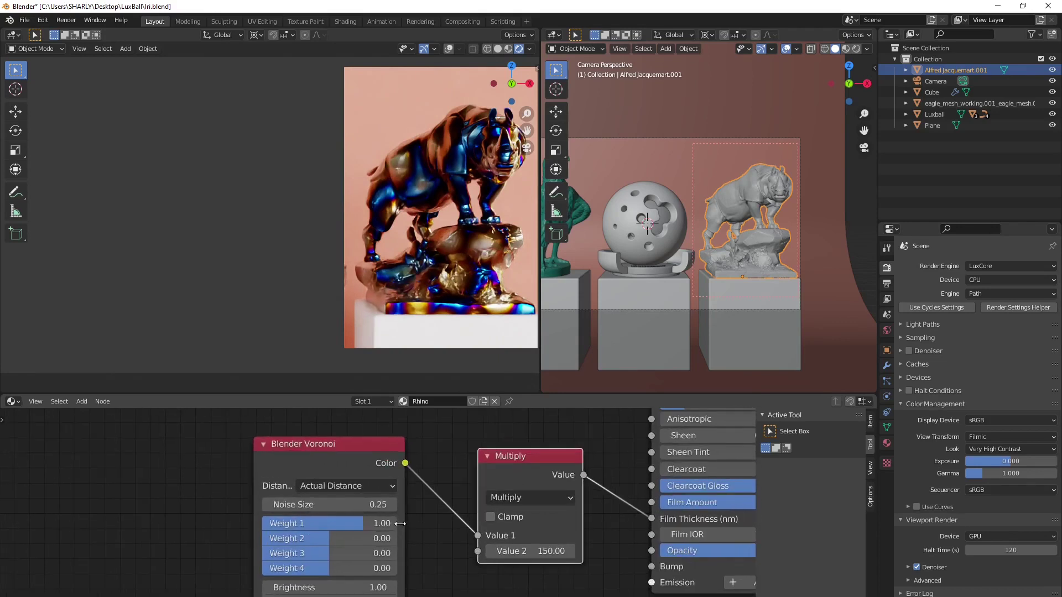
# - Disconnect the Multiply node from the Film Thickness input to compare the render, and reconnect it
pyautogui.scroll(2, 420, 553)
pyautogui.moveTo(541, 577); pyautogui.dragTo(510, 515, button='middle')
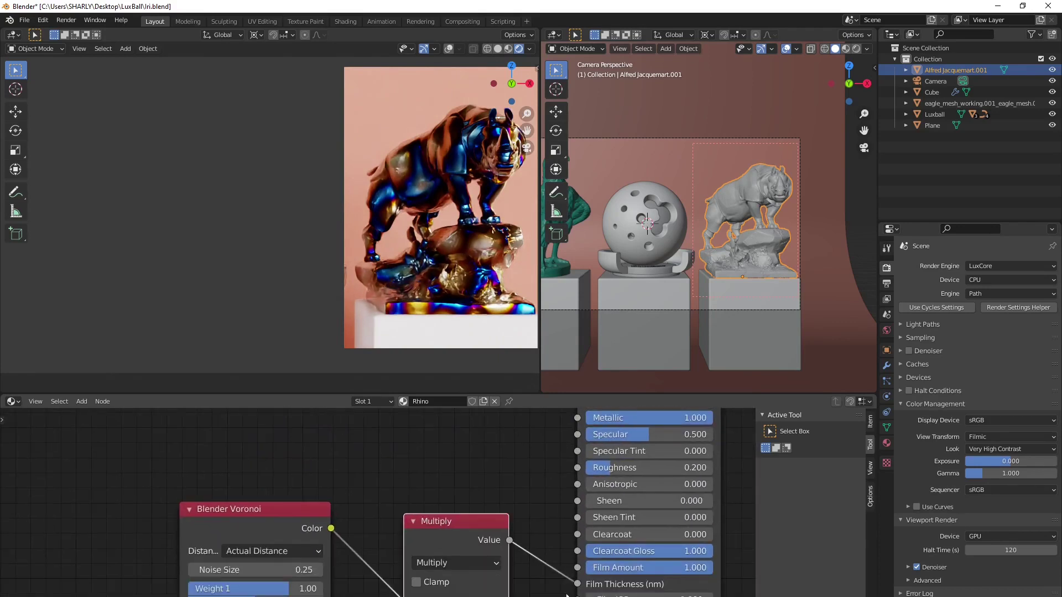
pyautogui.moveTo(577, 585); pyautogui.dragTo(562, 589)
pyautogui.scroll(-1, 567, 520)
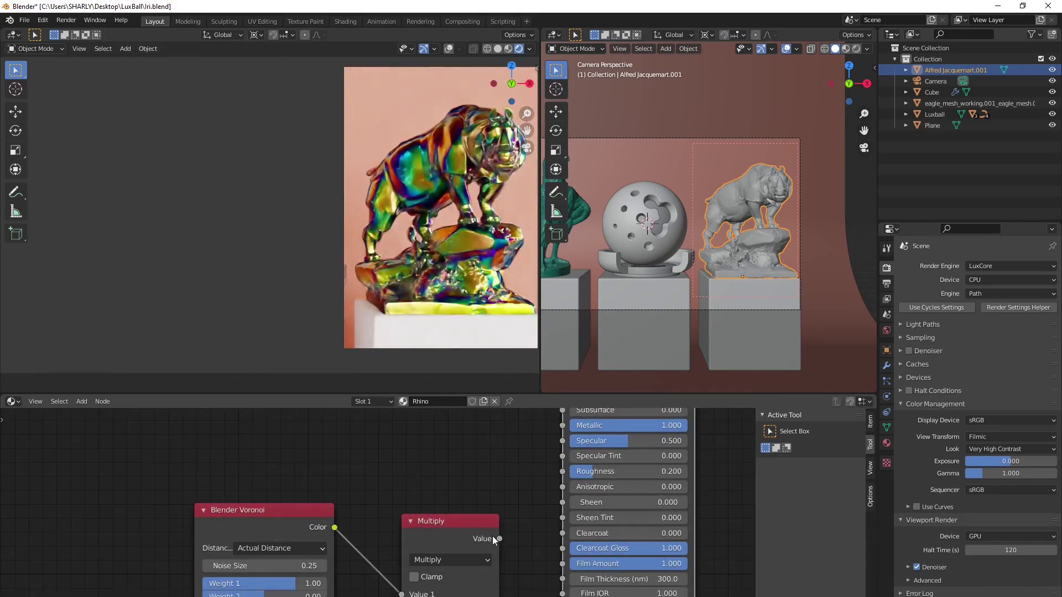
pyautogui.moveTo(499, 539); pyautogui.dragTo(564, 580)
# - Try a Noise Size of 0.02 on the Blender Voronoi texture
pyautogui.scroll(2, 354, 547)
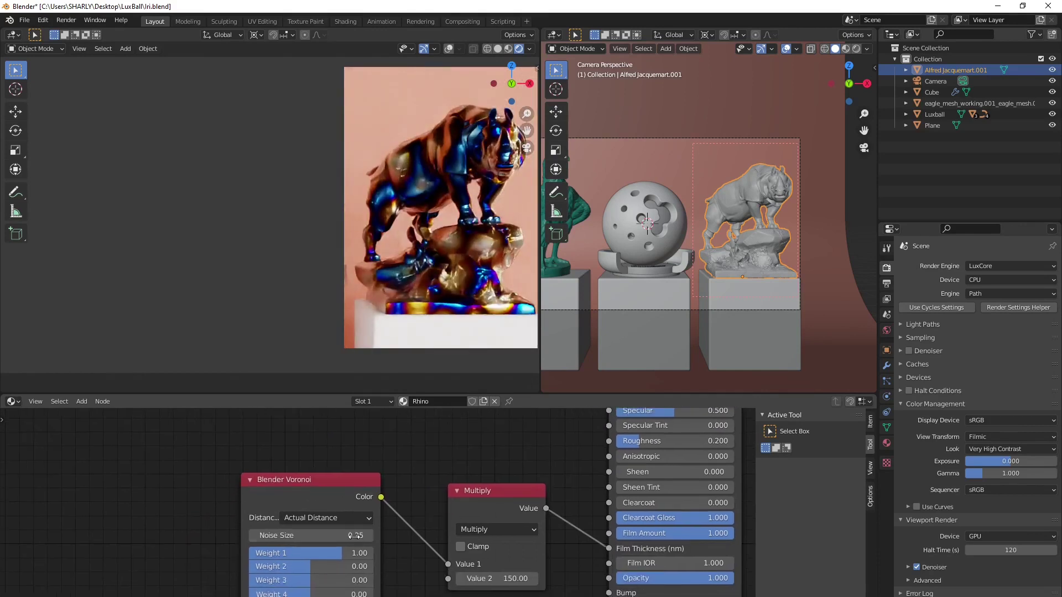
pyautogui.doubleClick(319, 537)
pyautogui.write('.0')
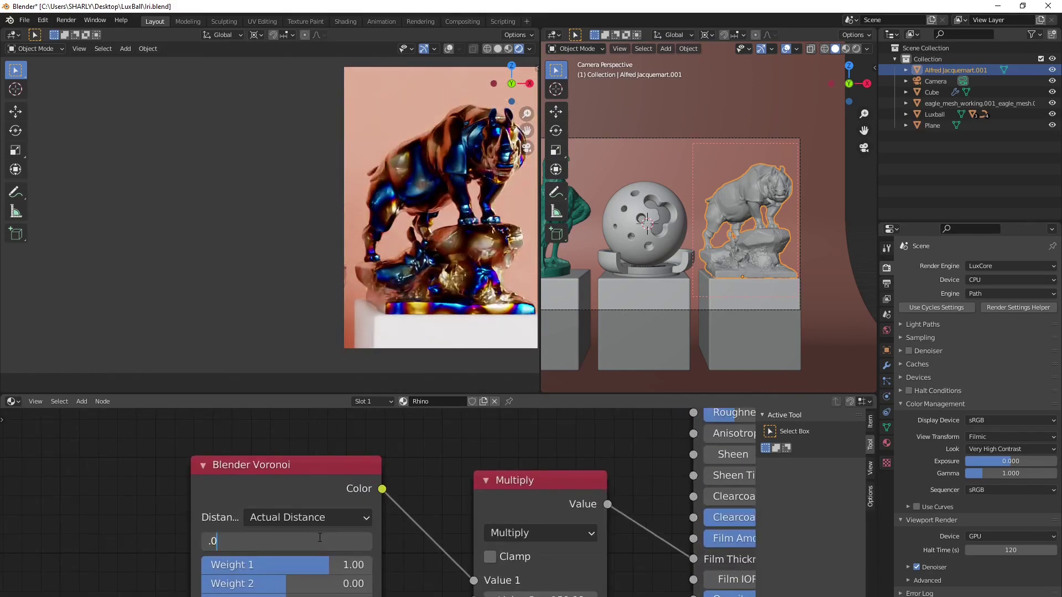
pyautogui.press('Return')
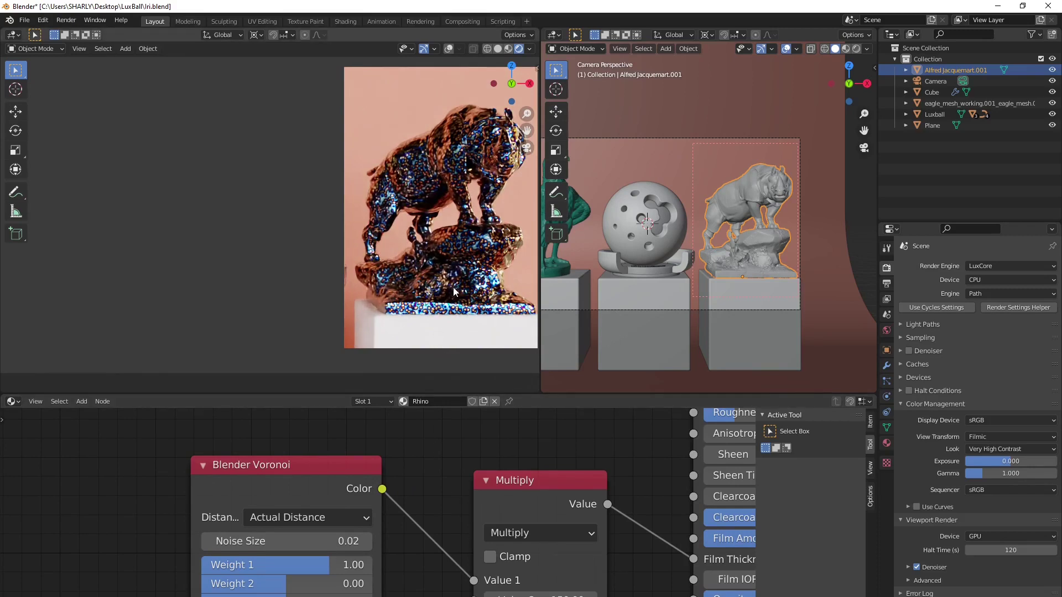
# - Set the Blender Voronoi Noise Size to 0.08
pyautogui.doubleClick(332, 541)
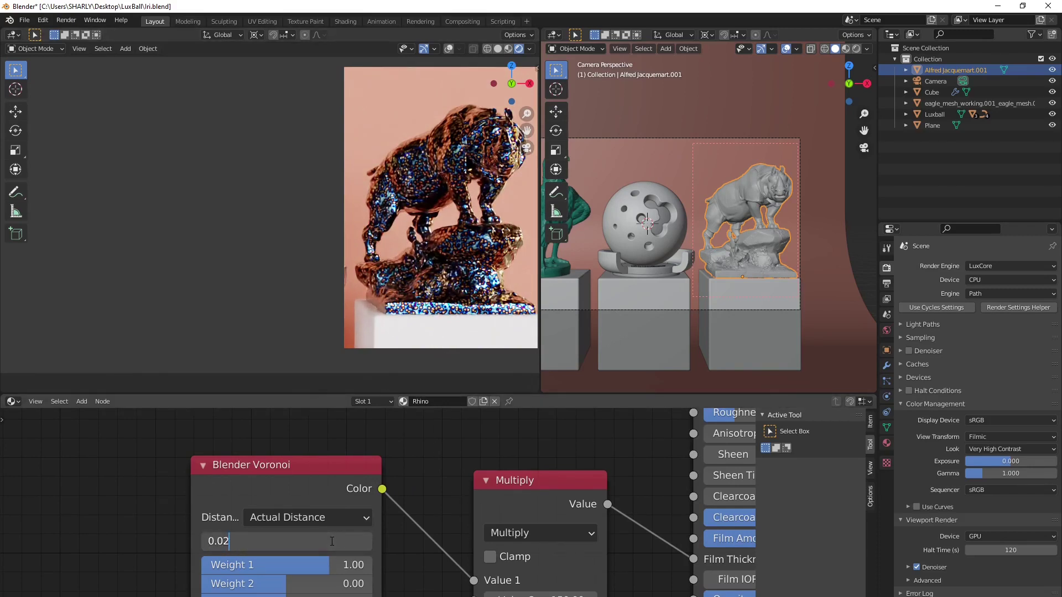
pyautogui.press('BackSpace')
pyautogui.write('8')
pyautogui.press('Return')
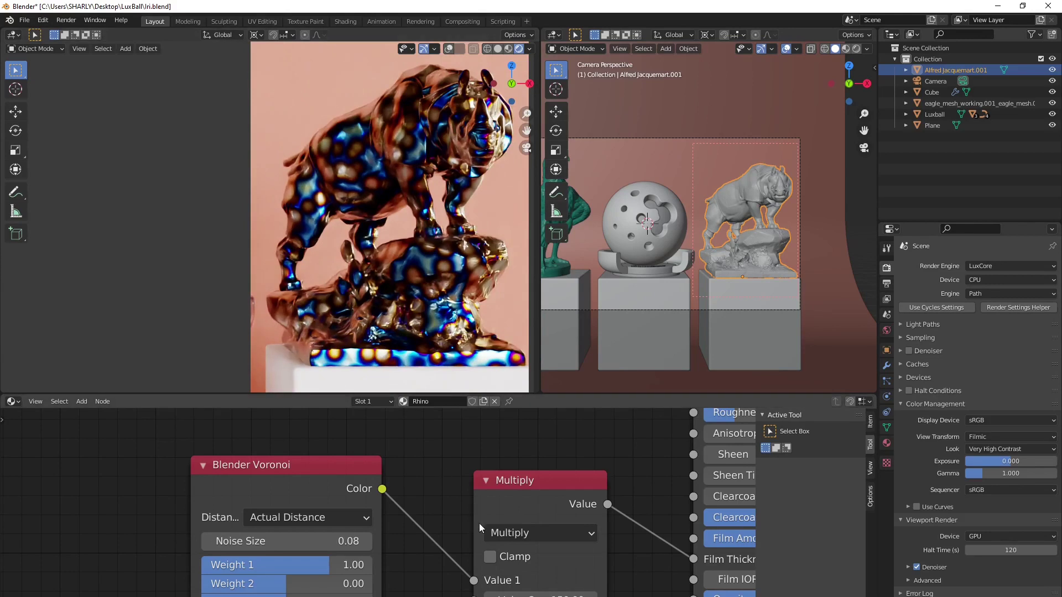
# - Switch the rendered preview to solid shading and set the camera's render region around the eagle statue
pyautogui.scroll(-2, 490, 506)
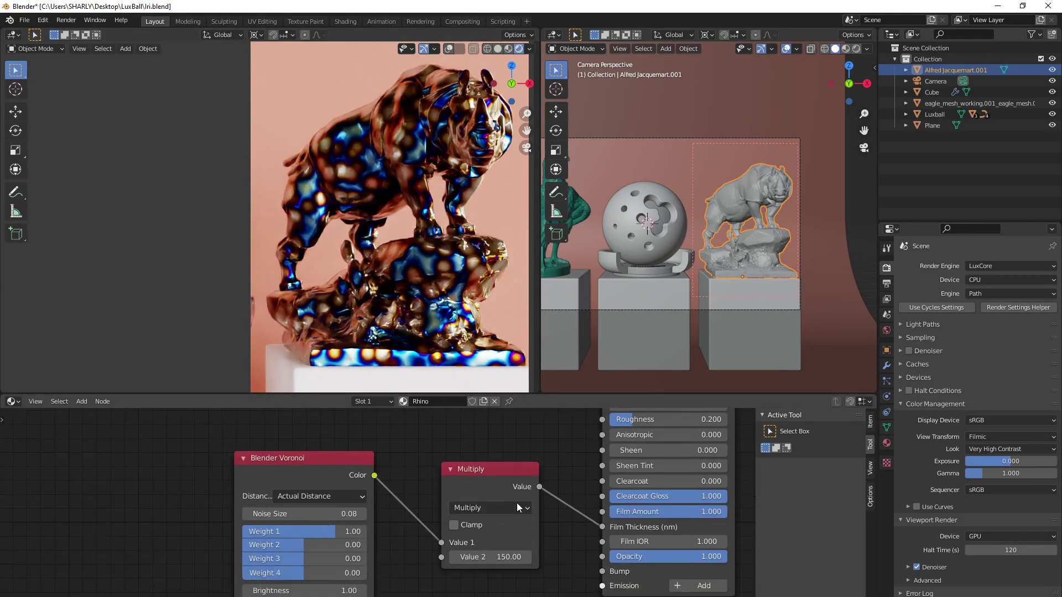
pyautogui.scroll(-2, 517, 506)
pyautogui.moveTo(548, 517); pyautogui.dragTo(492, 581, button='middle')
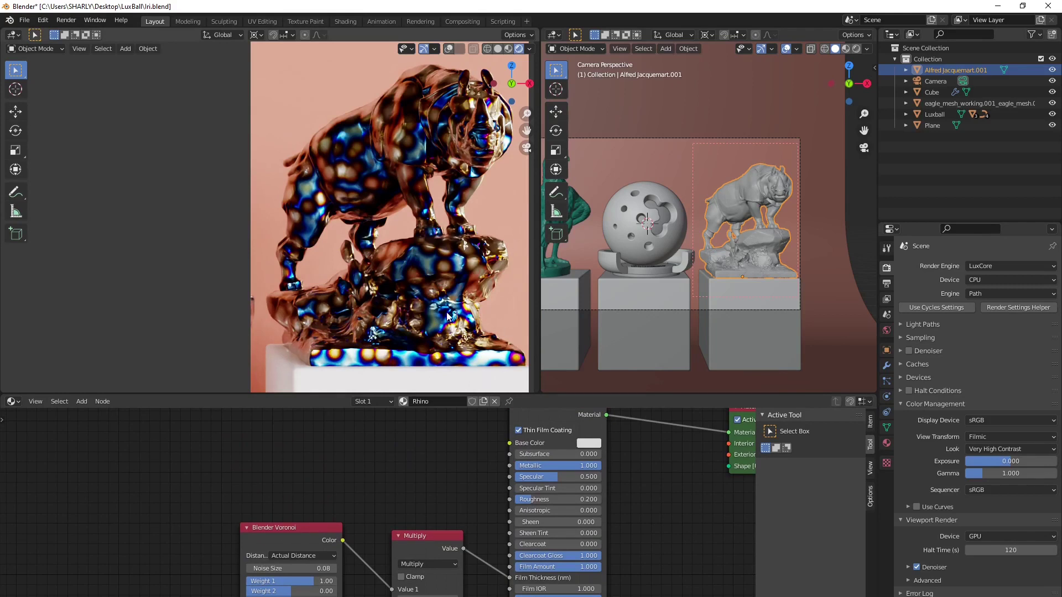
pyautogui.click(497, 49)
pyautogui.scroll(-4, 396, 217)
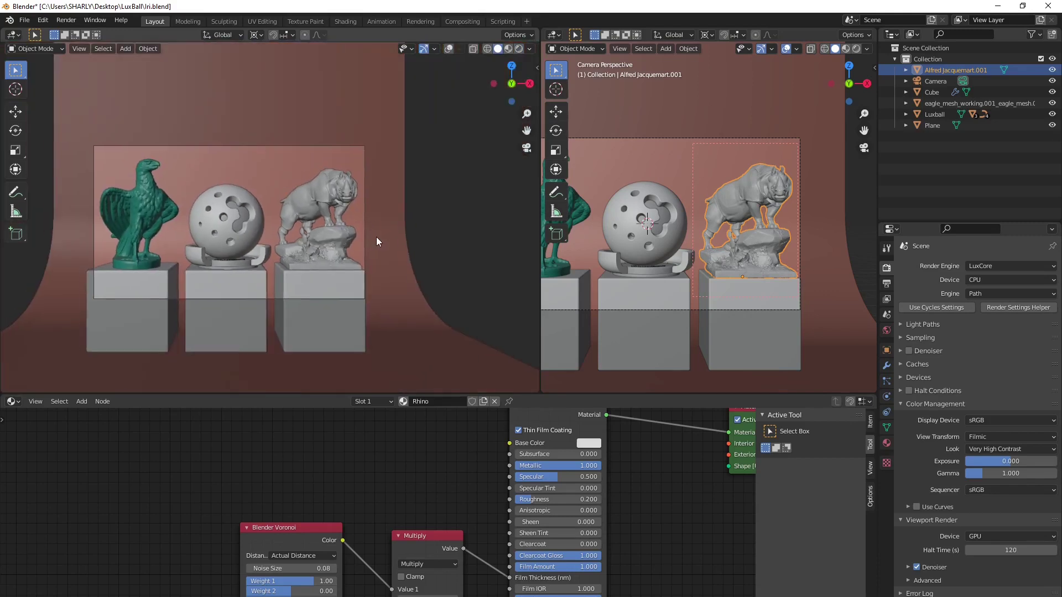
pyautogui.keyDown('shift'); pyautogui.moveTo(376, 237); pyautogui.dragTo(440, 253, button='middle'); pyautogui.keyUp('shift')
pyautogui.keyDown('shift'); pyautogui.moveTo(688, 235); pyautogui.dragTo(799, 230, button='middle'); pyautogui.keyUp('shift')
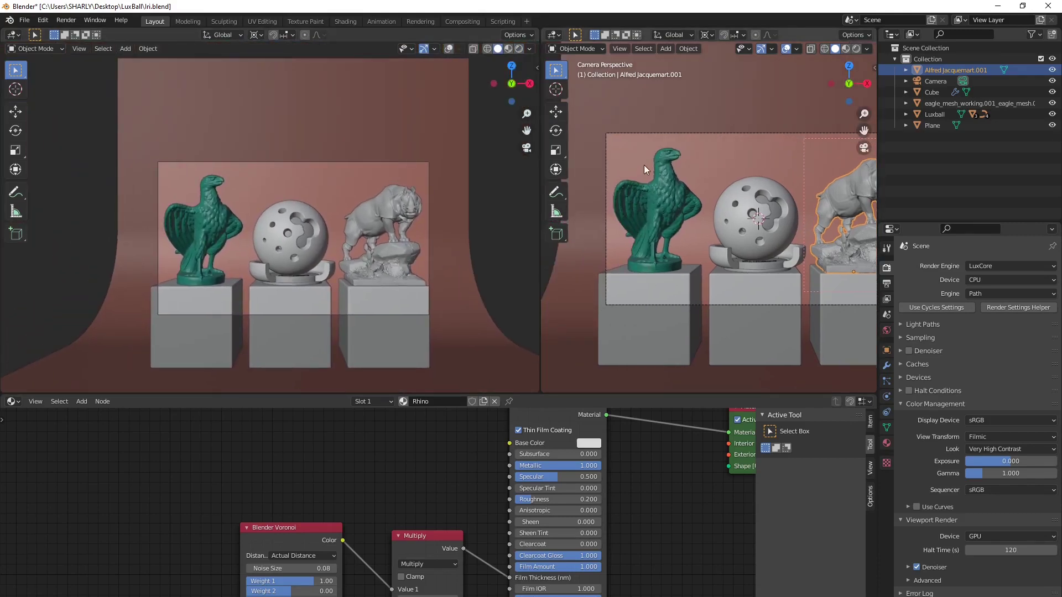
pyautogui.hotkey('ctrl', 'b')
pyautogui.moveTo(579, 103); pyautogui.dragTo(719, 298)
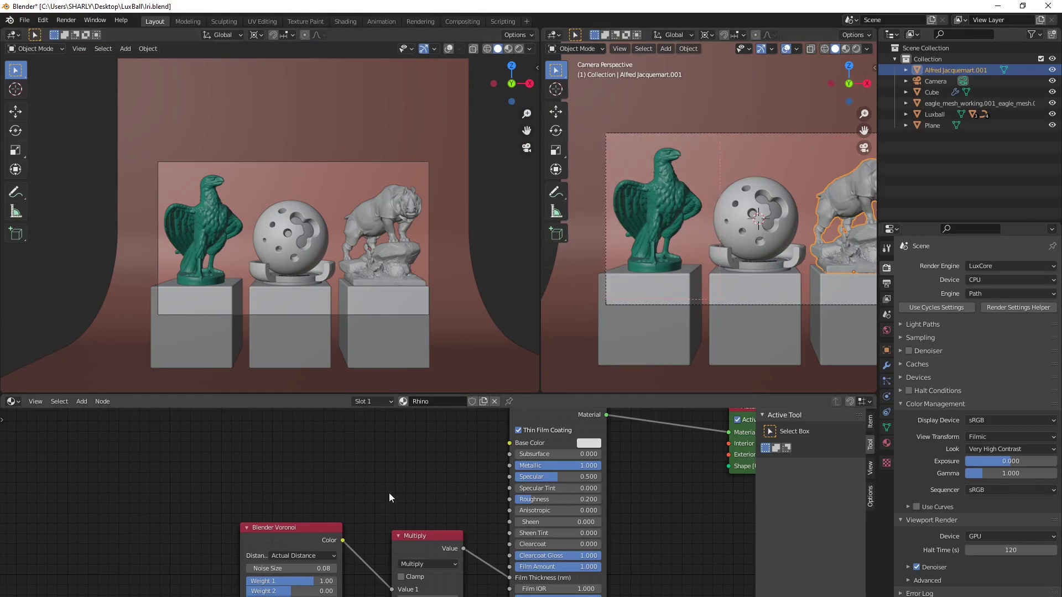
# - Switch the solid preview back to rendered shading with the eagle statue in view
pyautogui.scroll(-3, 389, 492)
pyautogui.scroll(8, 208, 287)
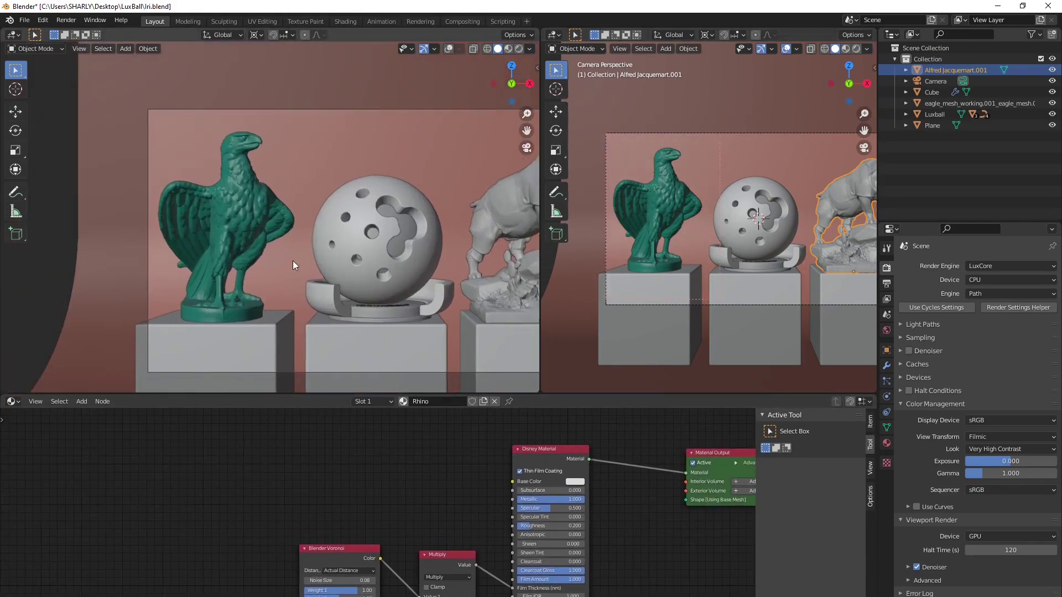
pyautogui.click(519, 48)
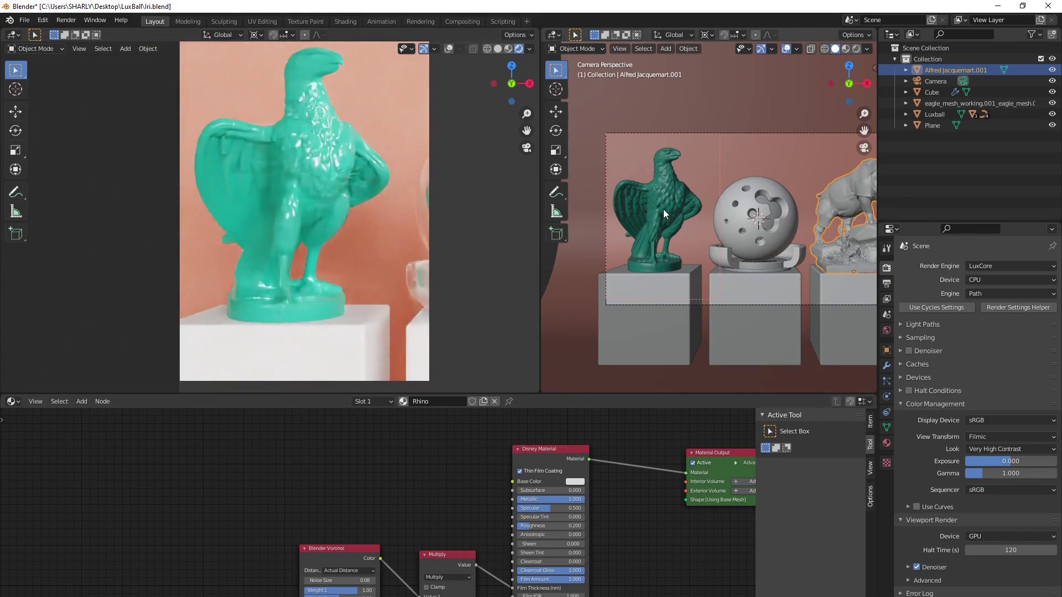
# - Select the eagle statue and enable Thin Film Coating on its Disney Material
pyautogui.click(663, 209)
pyautogui.scroll(-3, 467, 548)
pyautogui.moveTo(467, 547); pyautogui.dragTo(460, 509, button='middle')
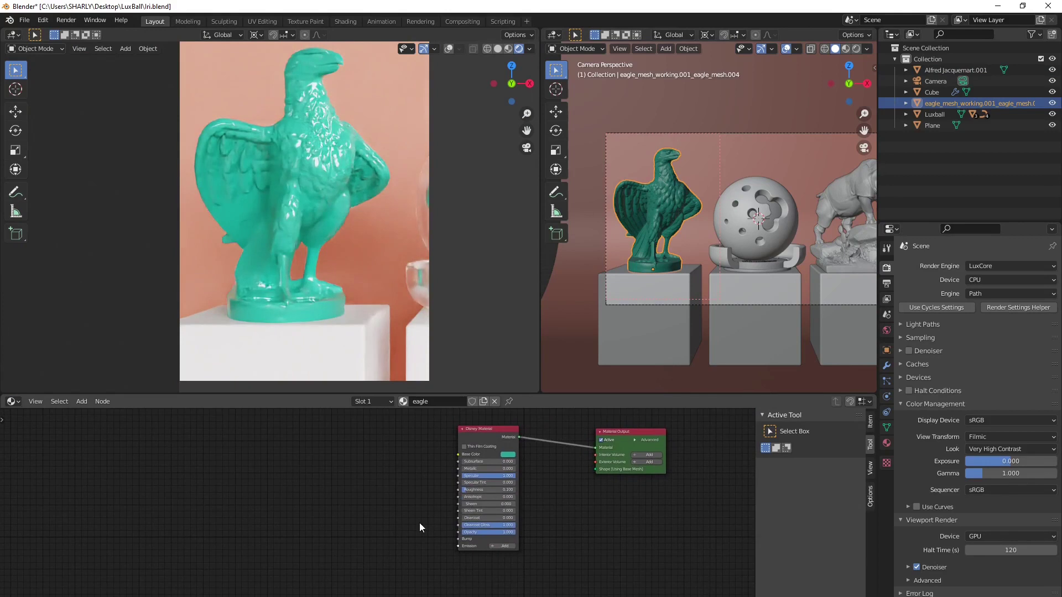
pyautogui.scroll(5, 419, 523)
pyautogui.moveTo(510, 466); pyautogui.dragTo(448, 522, button='middle')
pyautogui.scroll(1, 448, 520)
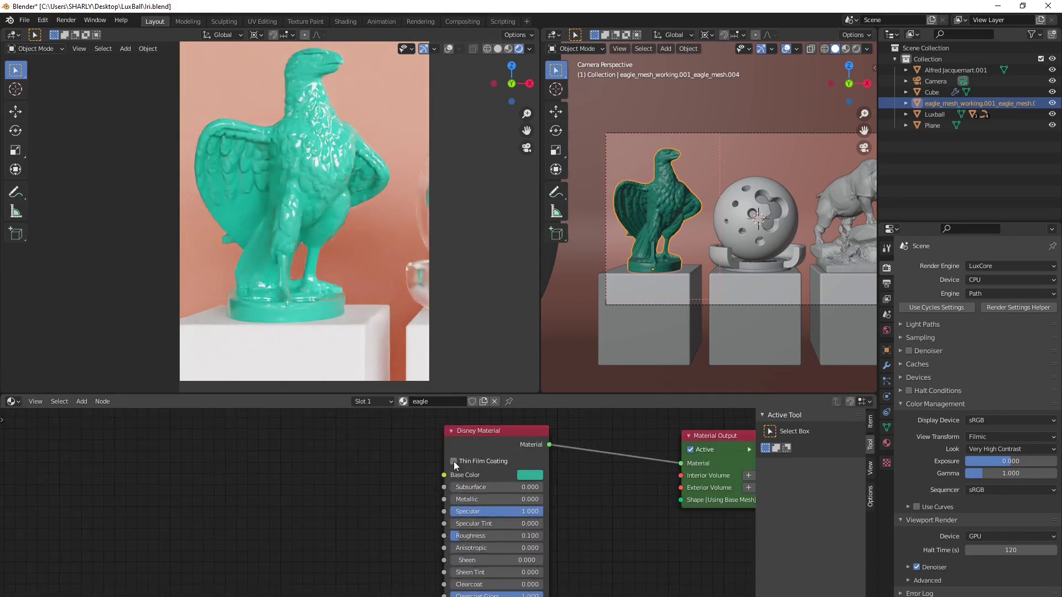
pyautogui.click(453, 461)
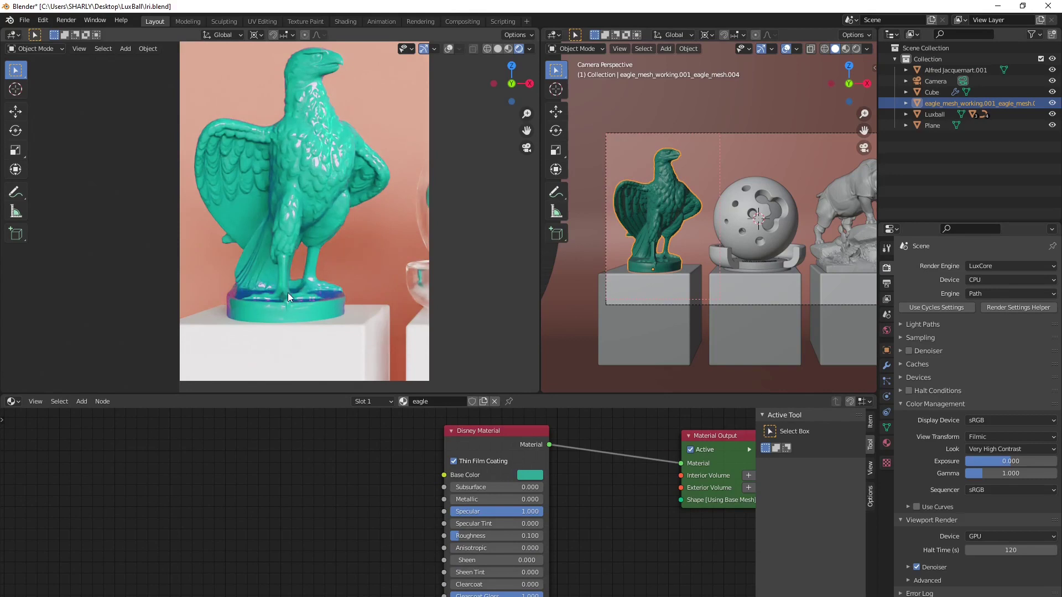
# - Set the Film Thickness of the eagle's Disney Material to 150 nm
pyautogui.moveTo(293, 266); pyautogui.dragTo(324, 292, button='middle')
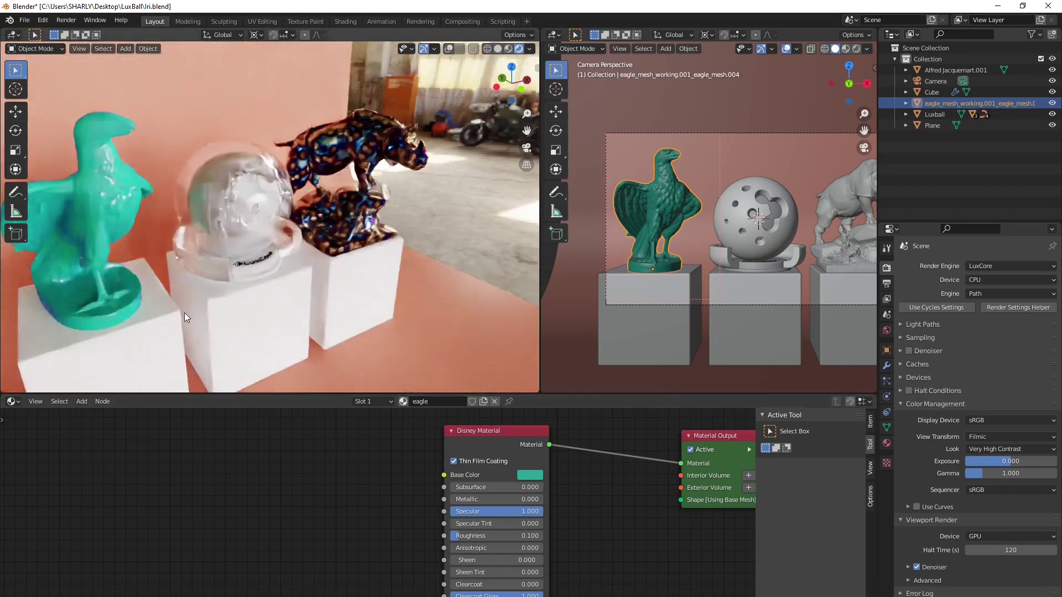
pyautogui.keyDown('shift'); pyautogui.moveTo(184, 313); pyautogui.dragTo(318, 320, button='middle'); pyautogui.keyUp('shift')
pyautogui.scroll(4, 217, 273)
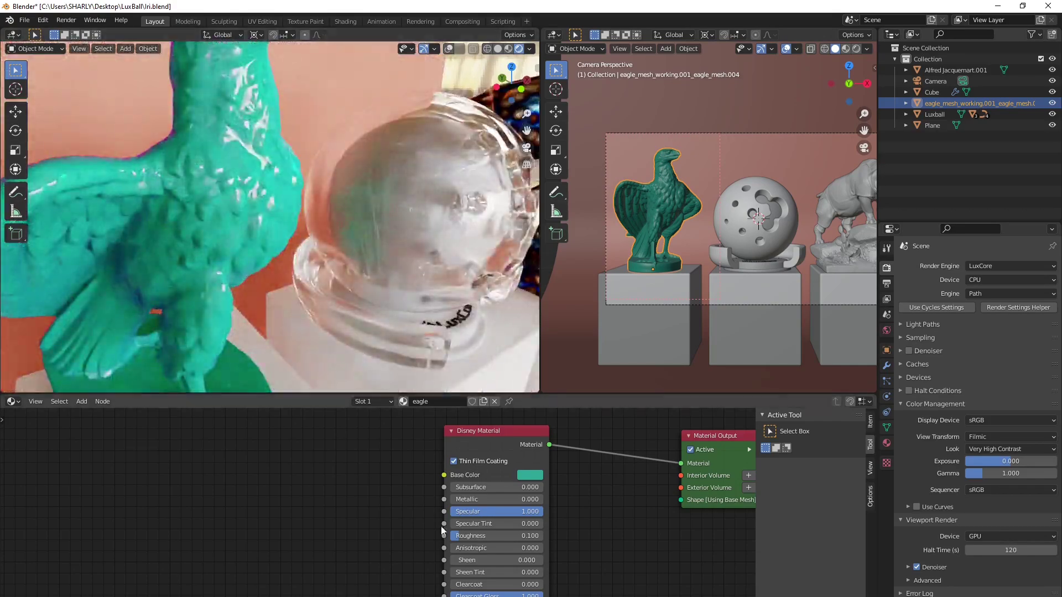
pyautogui.scroll(-3, 443, 527)
pyautogui.moveTo(458, 539); pyautogui.dragTo(383, 474, button='middle')
pyautogui.scroll(5, 380, 522)
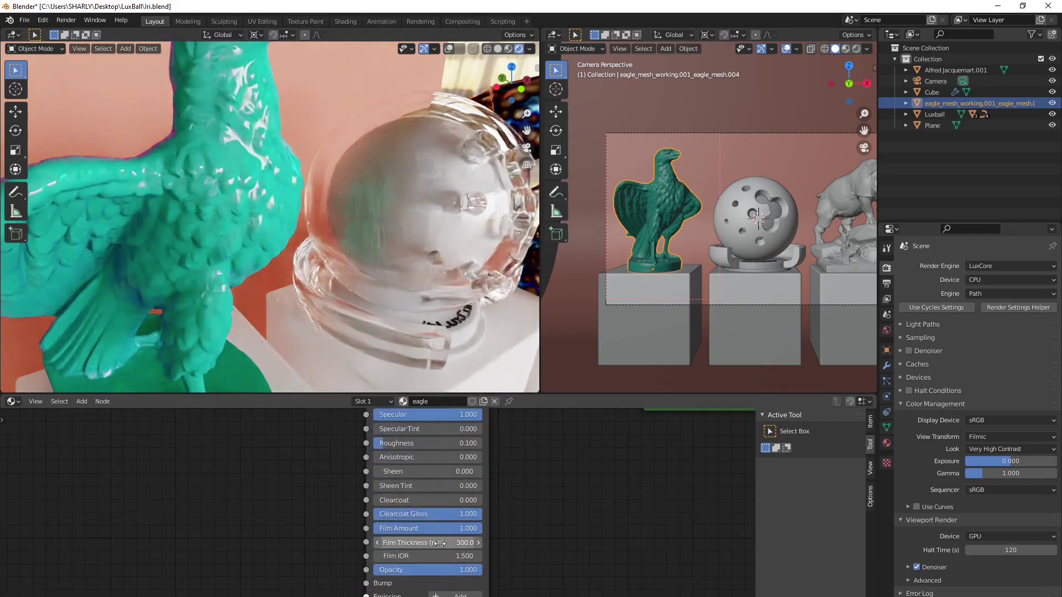
pyautogui.click(445, 543)
pyautogui.write('150')
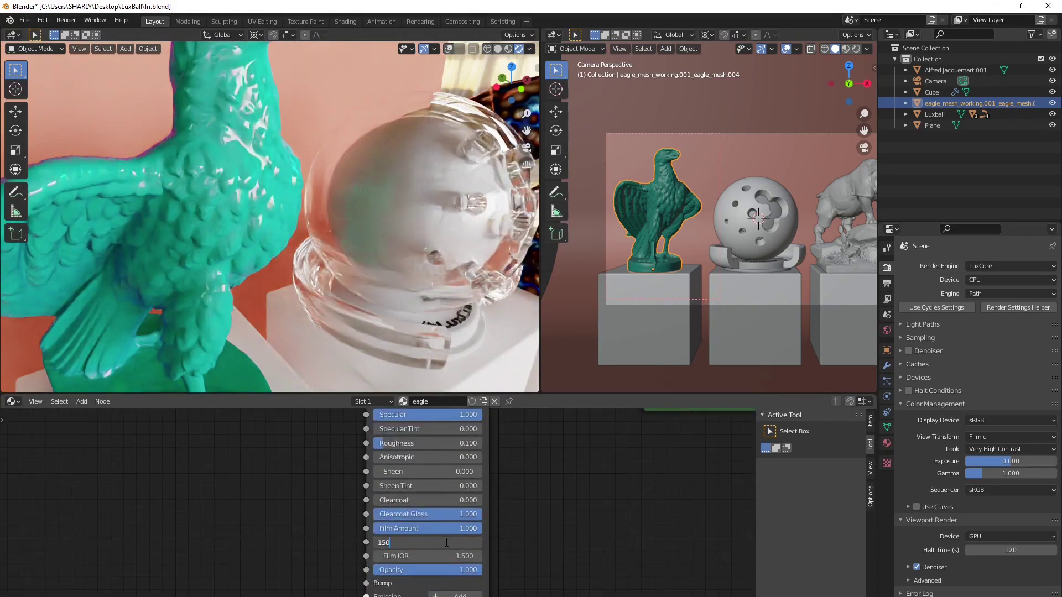
pyautogui.press('Return')
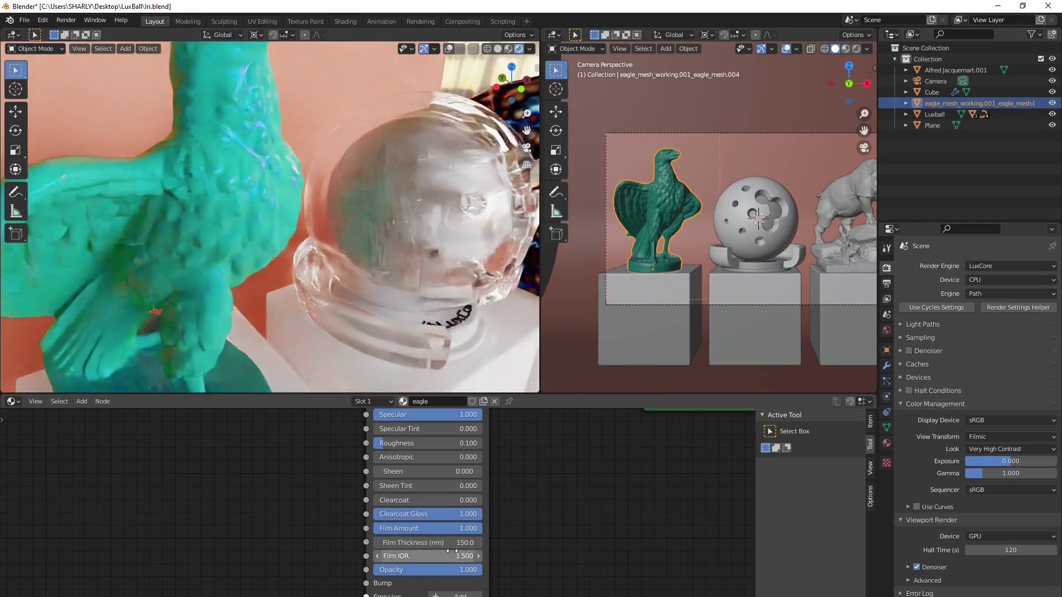
# - Set the Film IOR of the eagle's Disney Material to 1.000 and view the statue from another angle
pyautogui.click(448, 556)
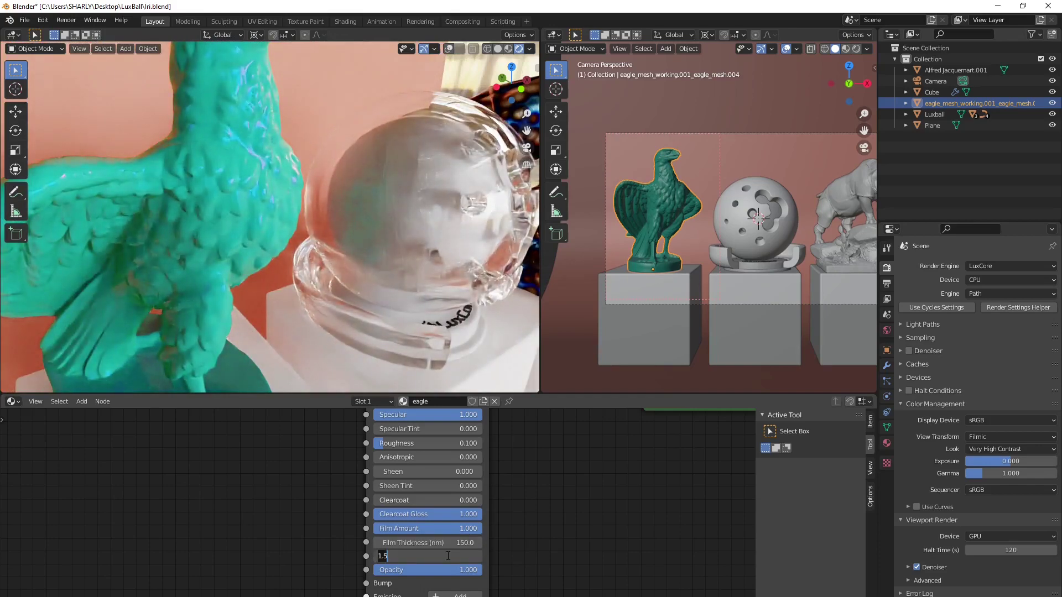
pyautogui.write('1')
pyautogui.press('Return')
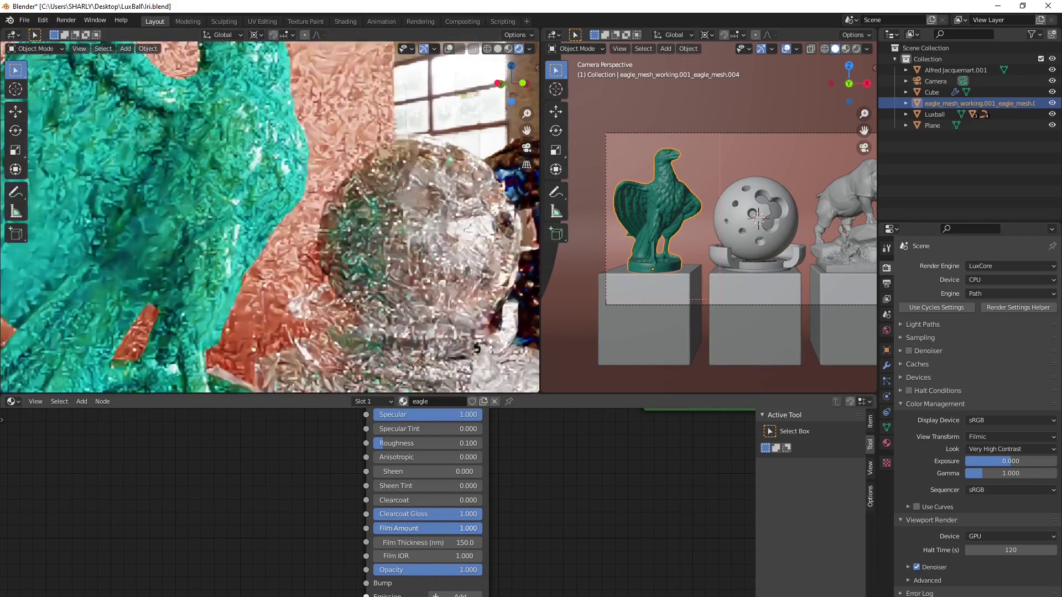
pyautogui.moveTo(287, 247); pyautogui.dragTo(364, 224, button='middle')
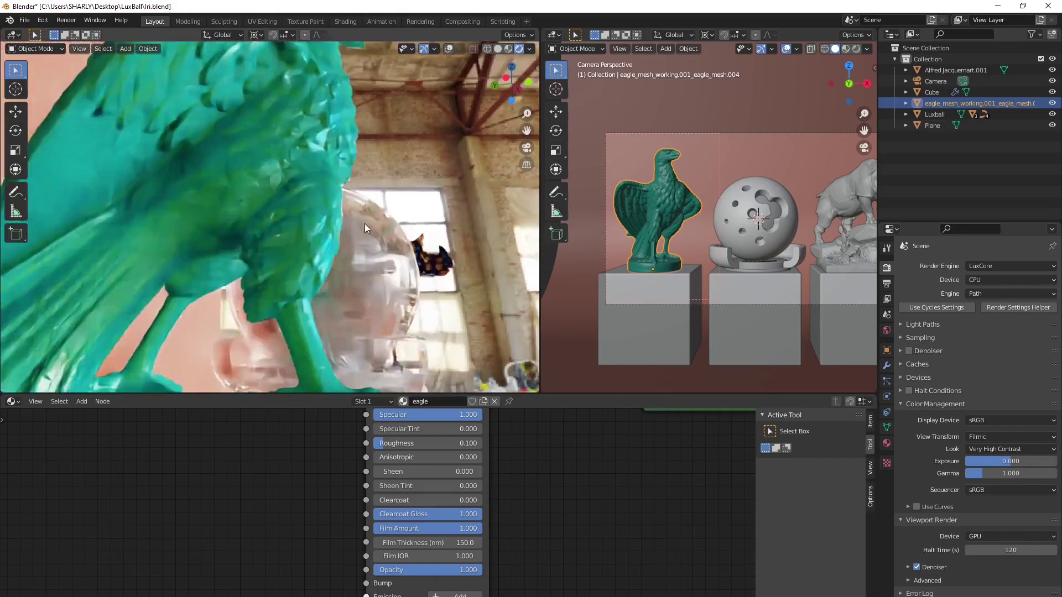
# - Copy the Blender Voronoi and Multiply nodes from the rhino's material into the eagle's and feed the Multiply value into Film Thickness
pyautogui.click(852, 210)
pyautogui.scroll(-2, 399, 501)
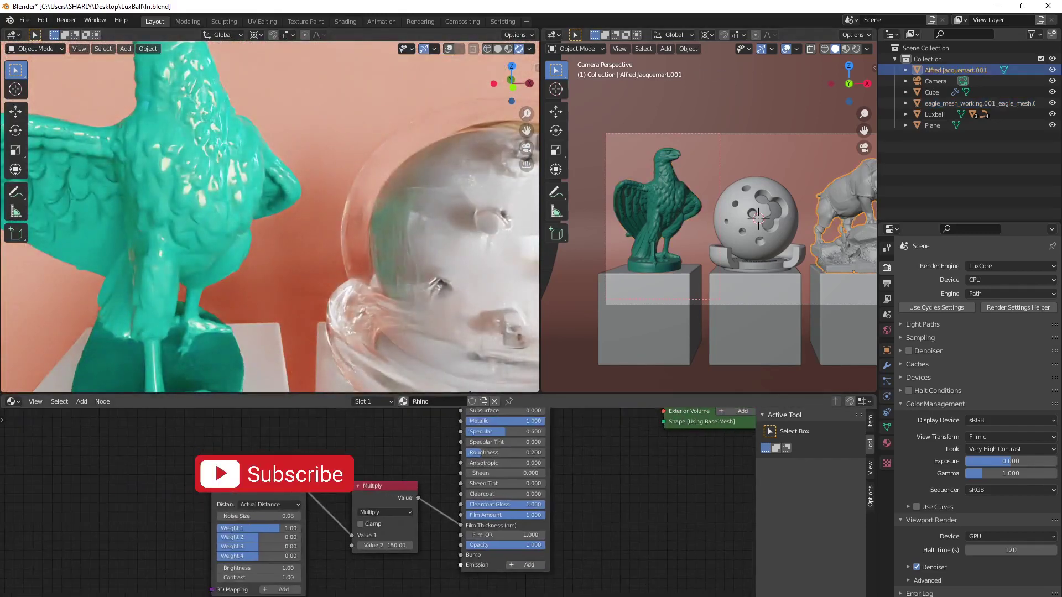
pyautogui.click(297, 499)
pyautogui.keyDown('shift'); pyautogui.click(371, 490); pyautogui.keyUp('shift')
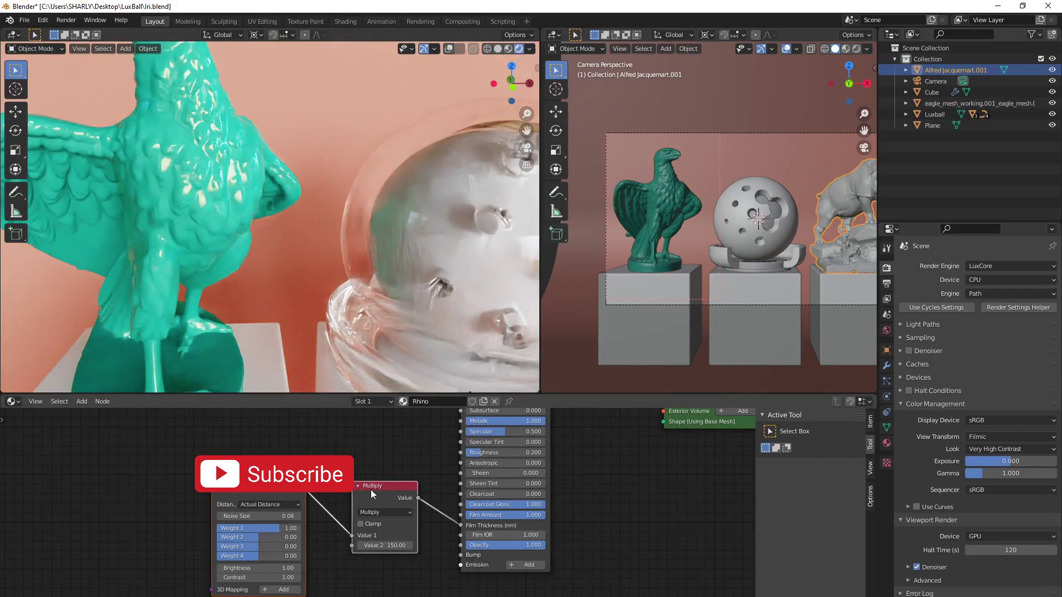
pyautogui.click(657, 212)
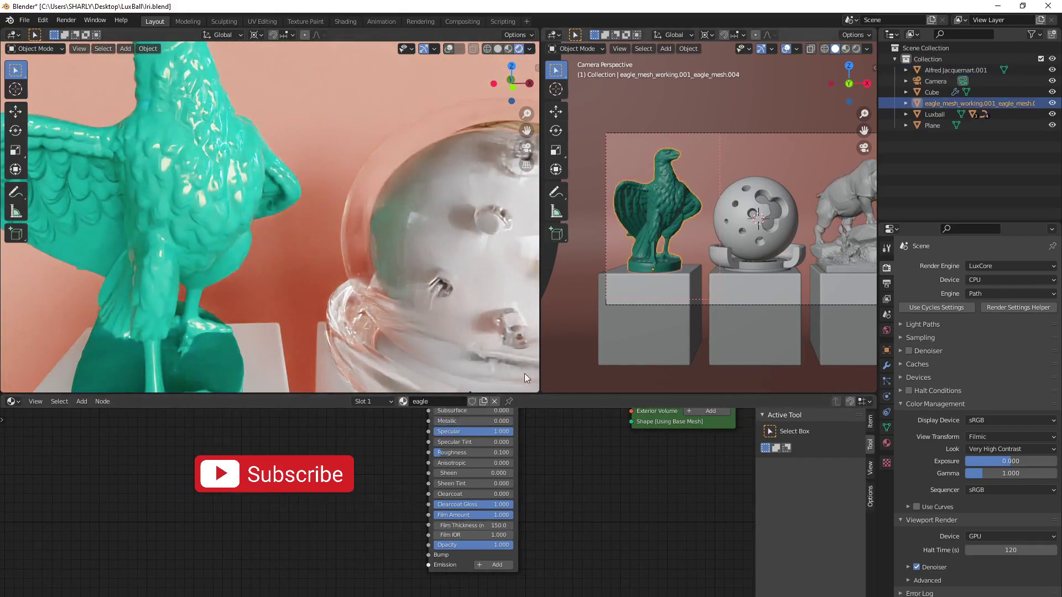
pyautogui.hotkey('ctrl', 'v')
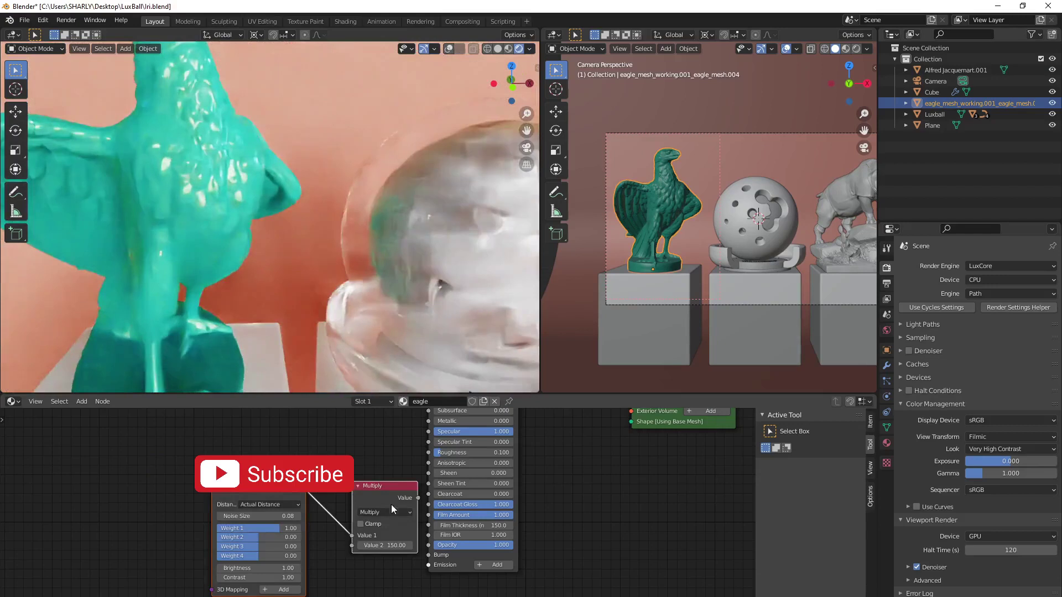
pyautogui.moveTo(375, 483); pyautogui.dragTo(426, 524)
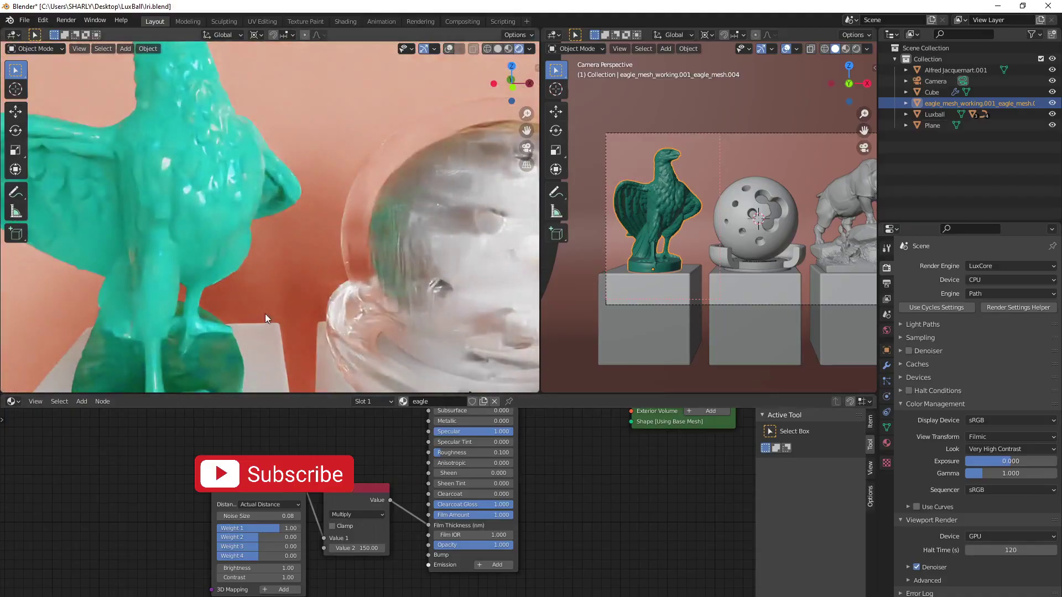
pyautogui.moveTo(482, 472); pyautogui.dragTo(476, 525, button='middle')
pyautogui.scroll(3, 231, 313)
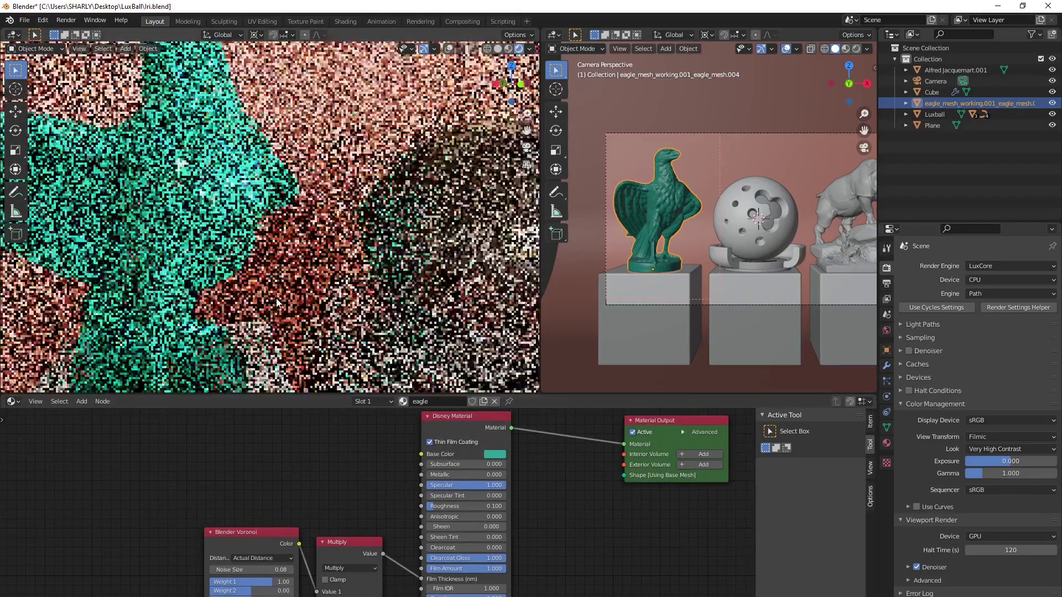
pyautogui.moveTo(232, 299); pyautogui.dragTo(266, 275, button='middle')
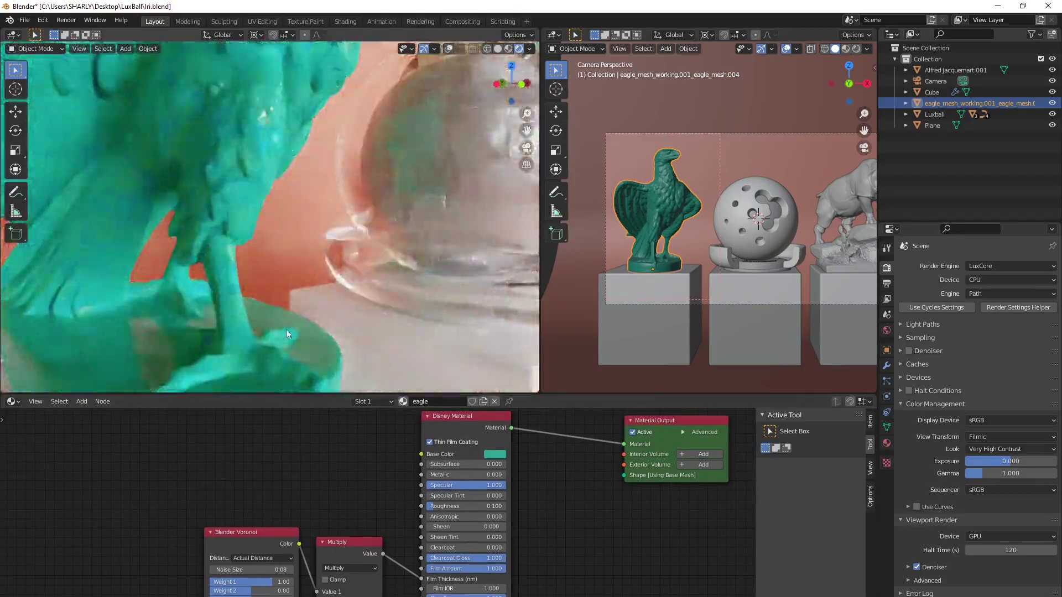
# - Set Value 2 of the eagle material's Multiply node to 300
pyautogui.moveTo(314, 511); pyautogui.dragTo(351, 451, button='middle')
pyautogui.scroll(1, 381, 525)
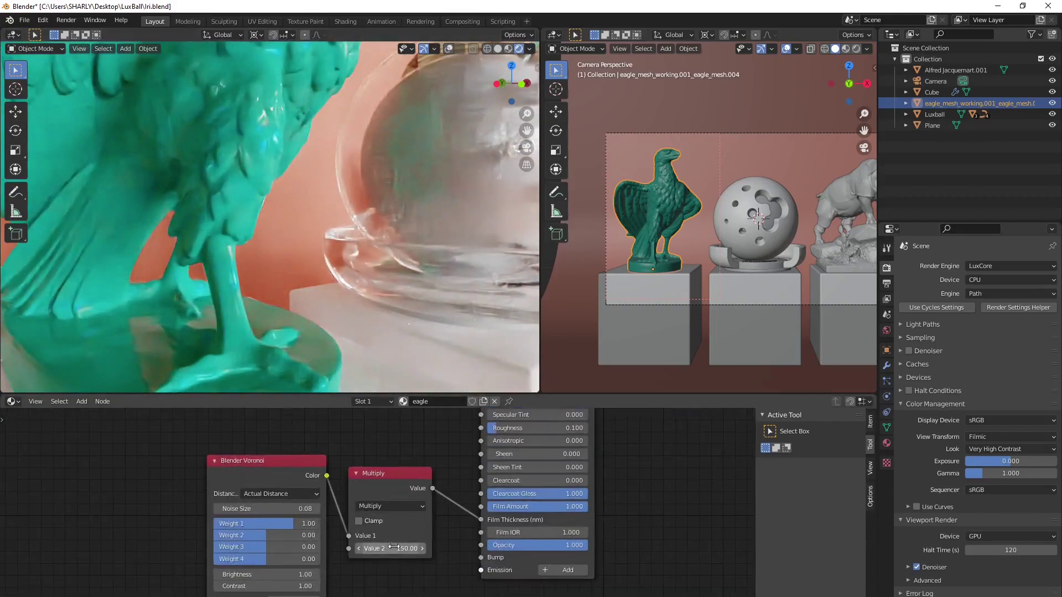
pyautogui.click(393, 547)
pyautogui.write('3')
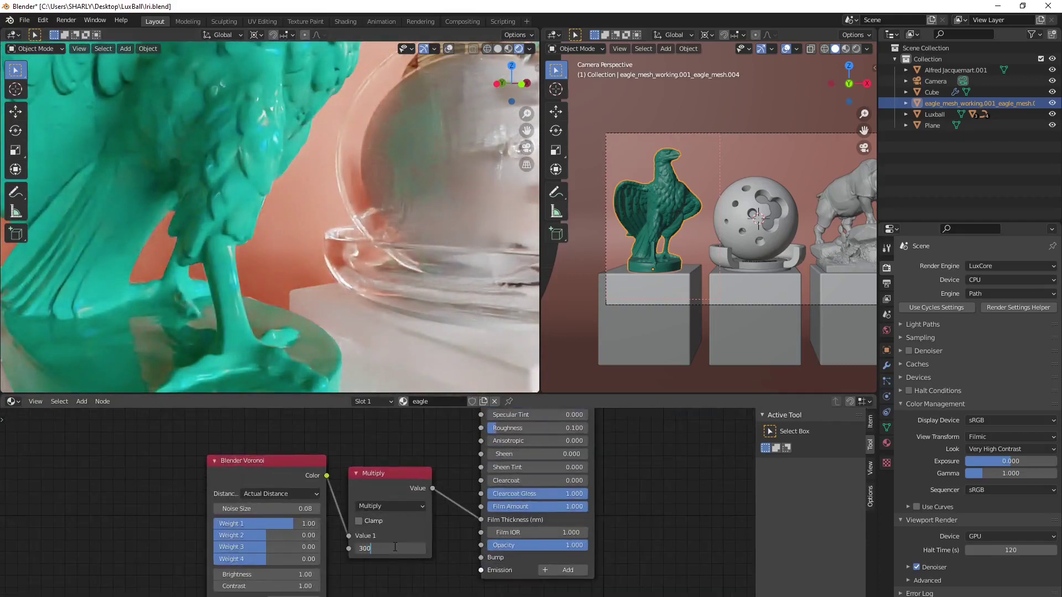
pyautogui.write('00')
pyautogui.press('Return')
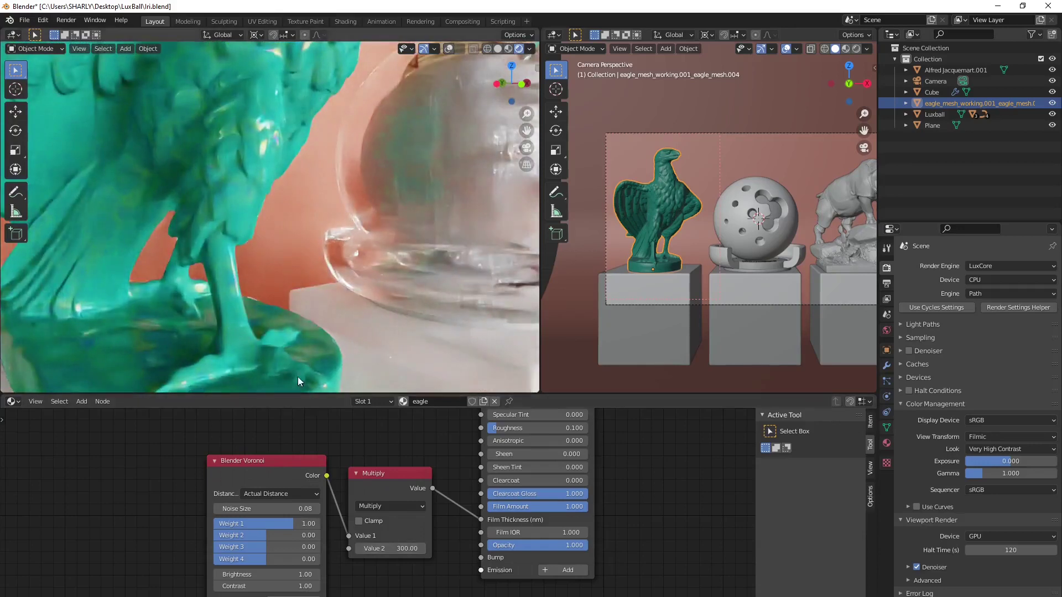
# - Darken the eagle's Base Color to an HSV value of 0.057 and view all three sculptures in the rendered preview
pyautogui.moveTo(467, 442); pyautogui.dragTo(392, 595, button='middle')
pyautogui.click(499, 515)
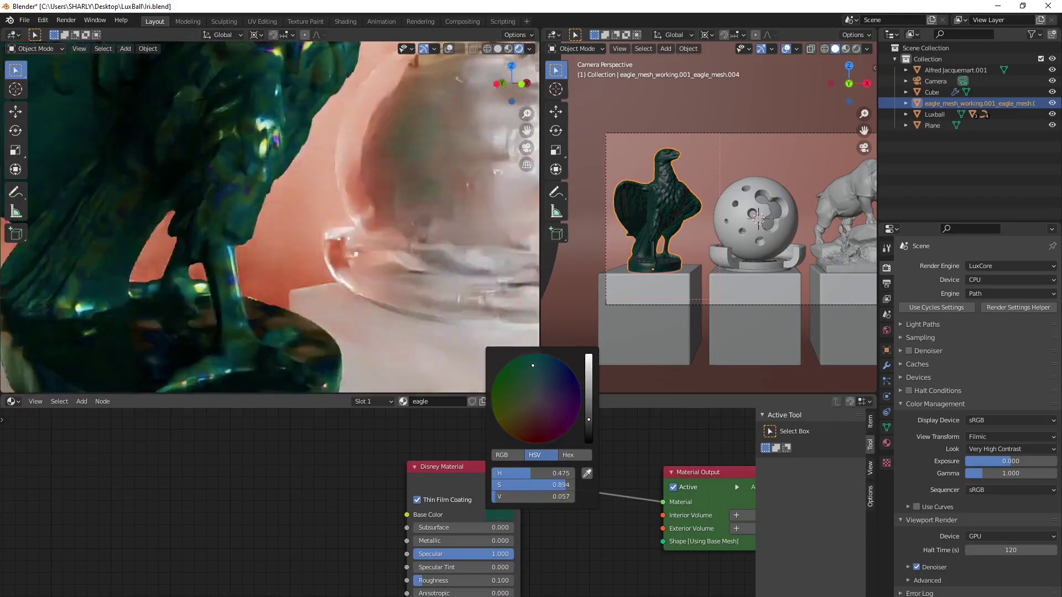
pyautogui.scroll(-3, 323, 232)
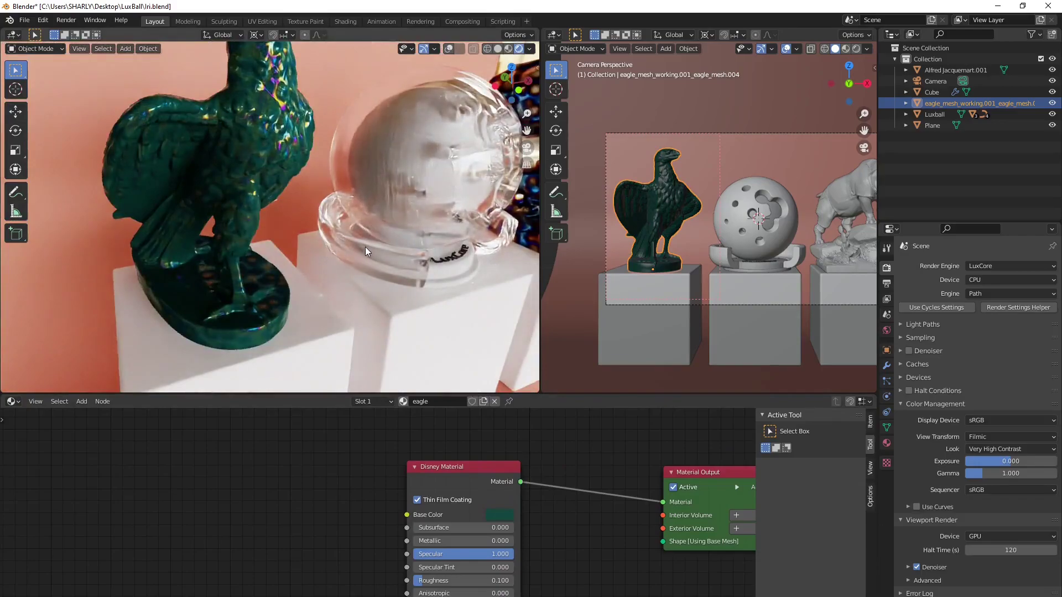
pyautogui.scroll(-5, 354, 243)
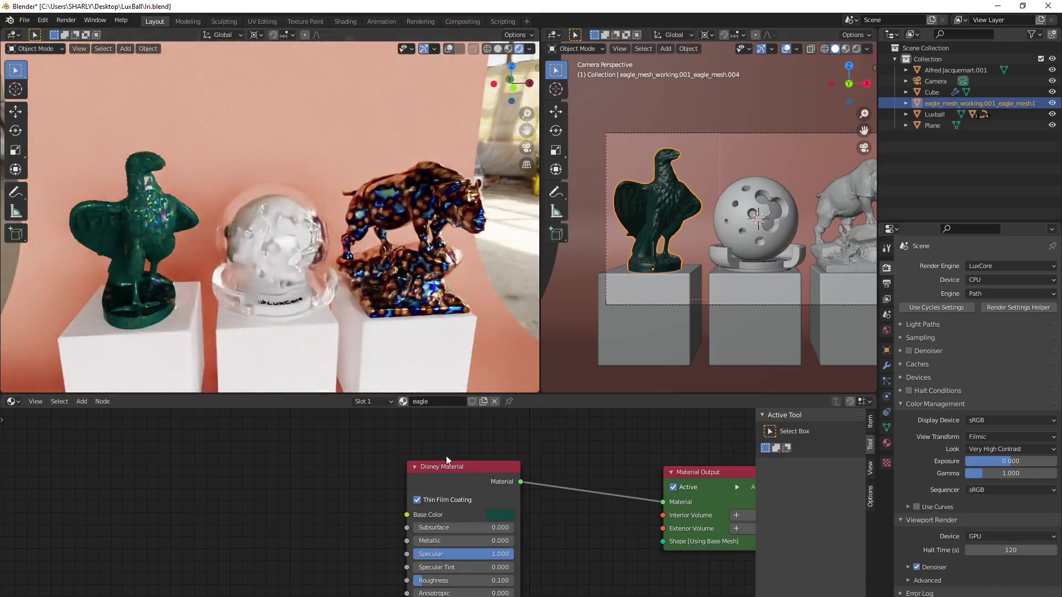
pyautogui.scroll(-2, 447, 459)
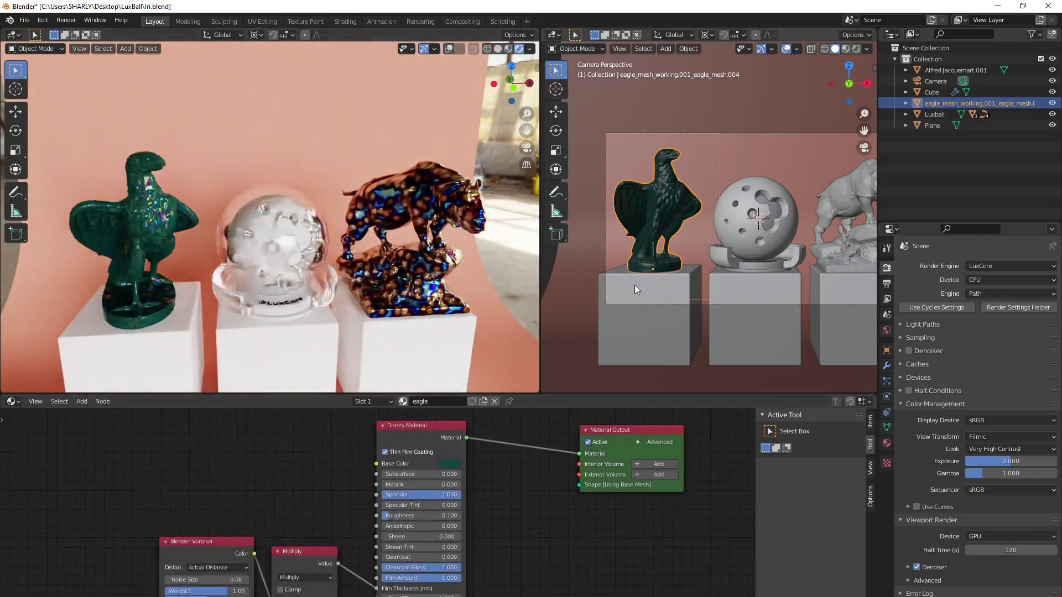
# - View the rendered preview through the camera and brighten the eagle's Base Color to a light turquoise
pyautogui.press('KP_0')
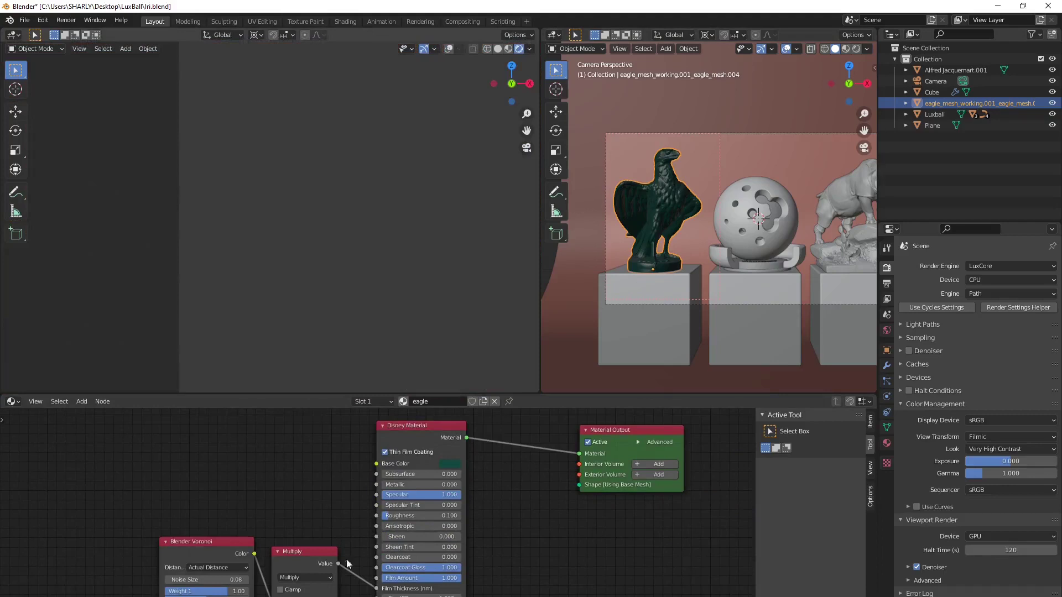
pyautogui.click(451, 463)
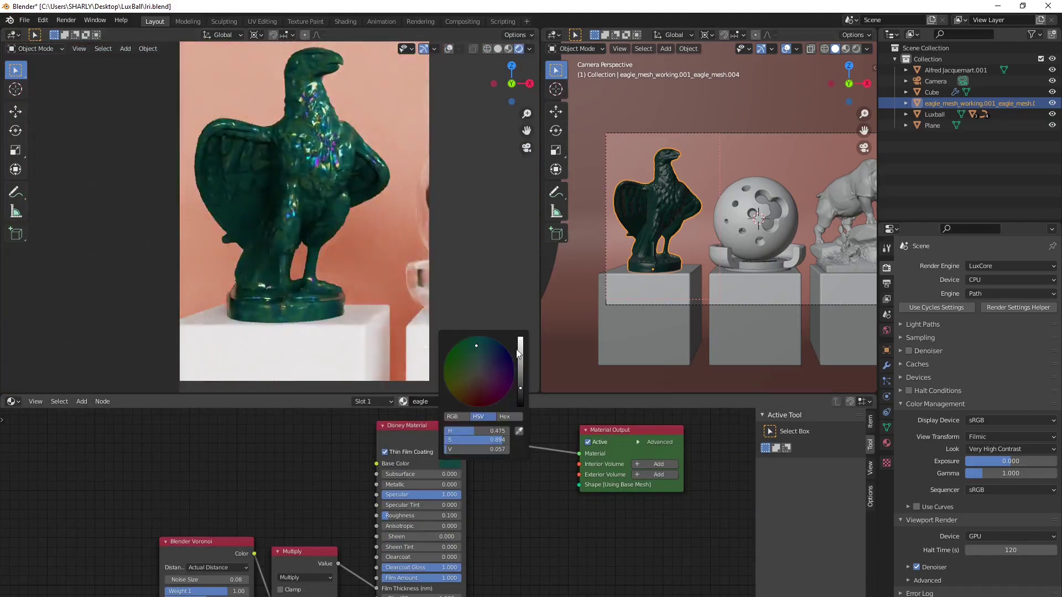
pyautogui.moveTo(519, 388); pyautogui.dragTo(520, 344)
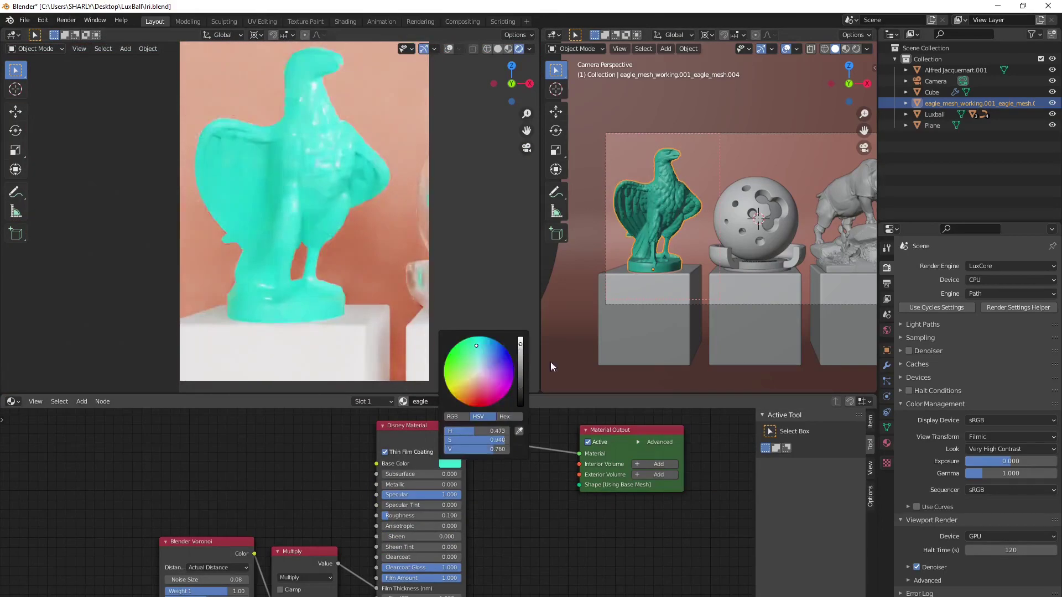
pyautogui.click(455, 464)
pyautogui.click(520, 354)
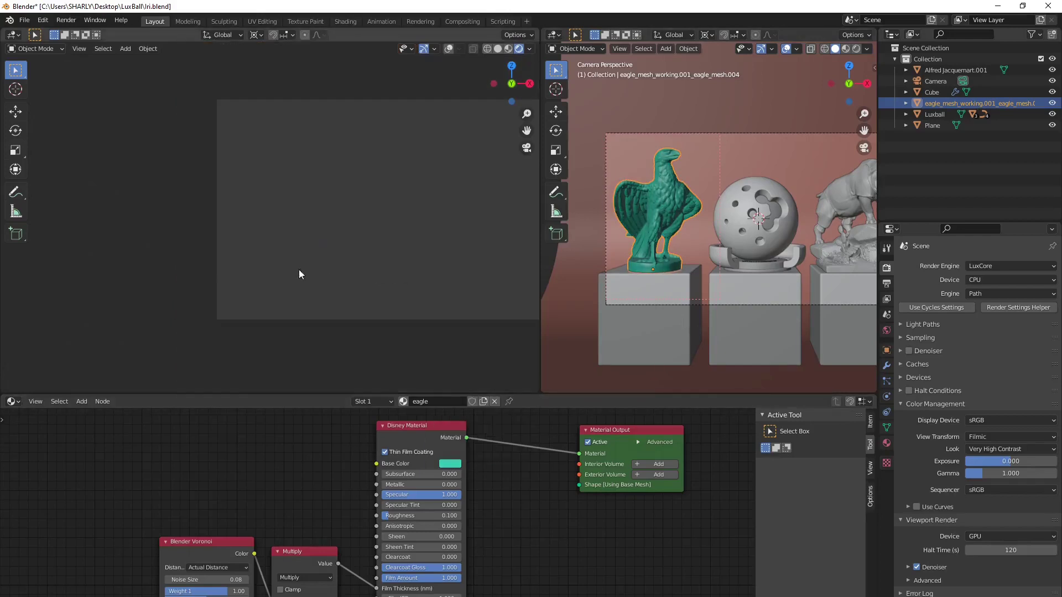
# - Select the Luxball and fit the camera's render region closely around it
pyautogui.hotkey('ctrl', 'b')
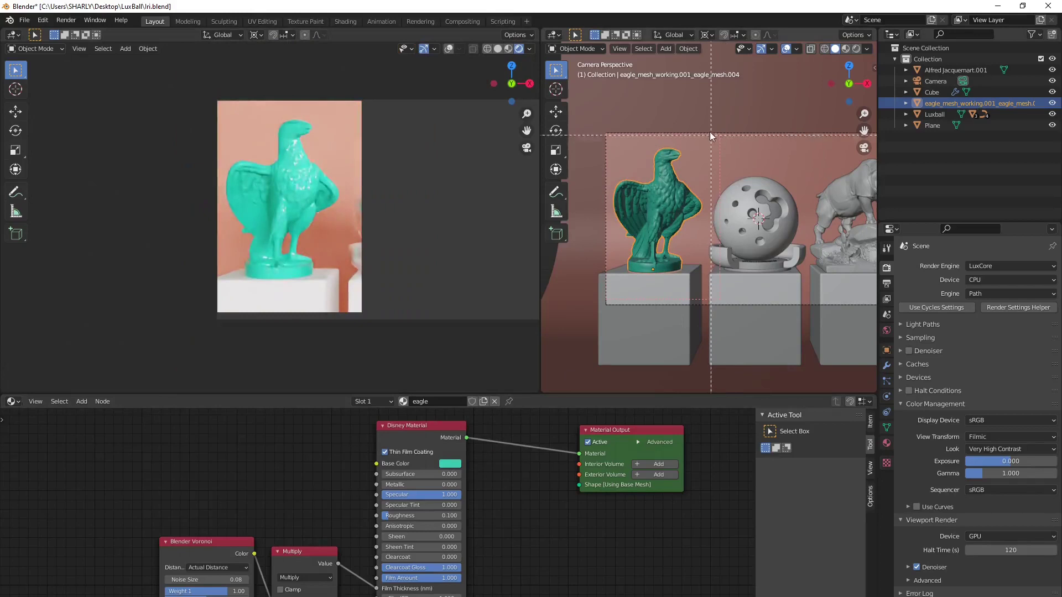
pyautogui.moveTo(710, 124); pyautogui.dragTo(807, 293)
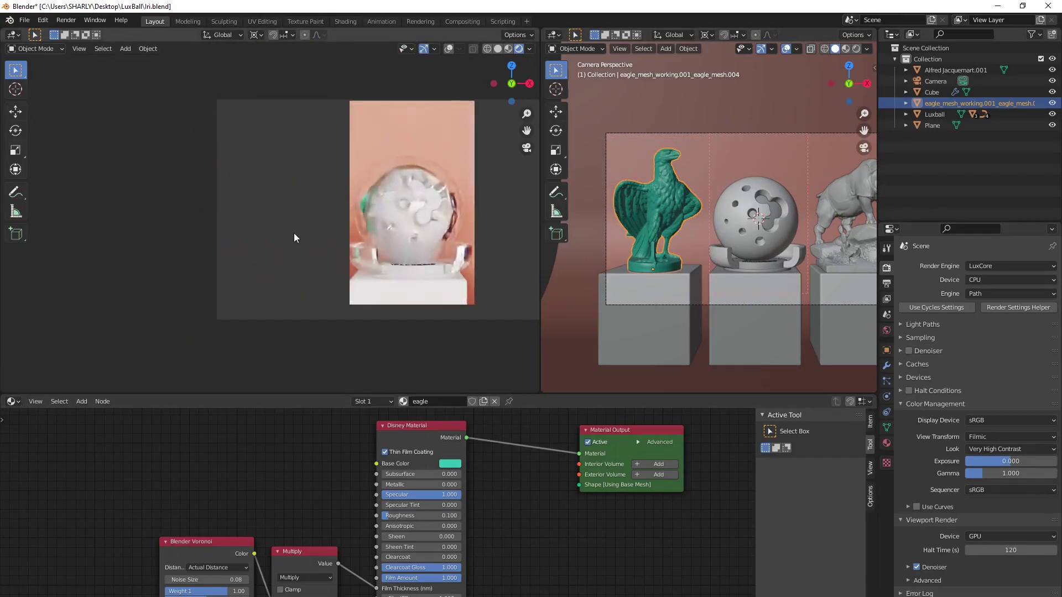
pyautogui.keyDown('shift'); pyautogui.moveTo(762, 191); pyautogui.dragTo(709, 192, button='middle'); pyautogui.keyUp('shift')
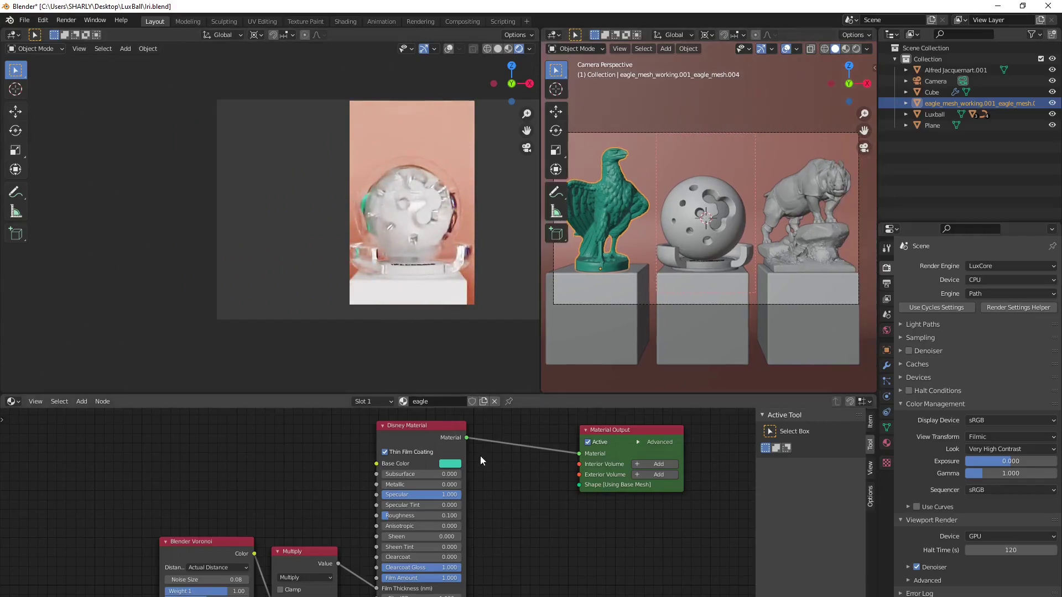
pyautogui.click(681, 193)
pyautogui.moveTo(572, 522); pyautogui.dragTo(544, 472, button='middle')
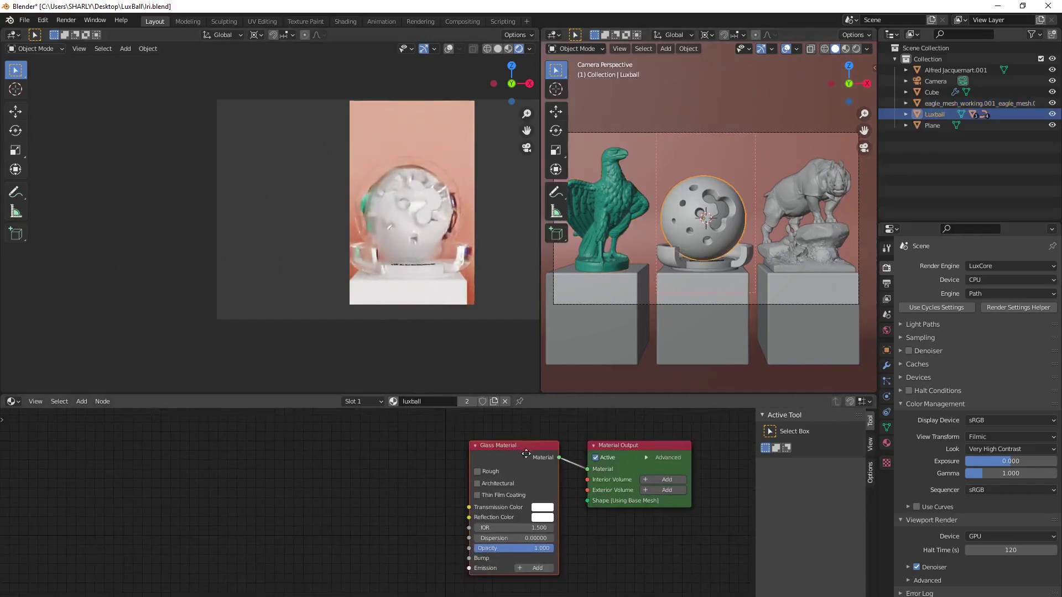
pyautogui.hotkey('ctrl', 'b')
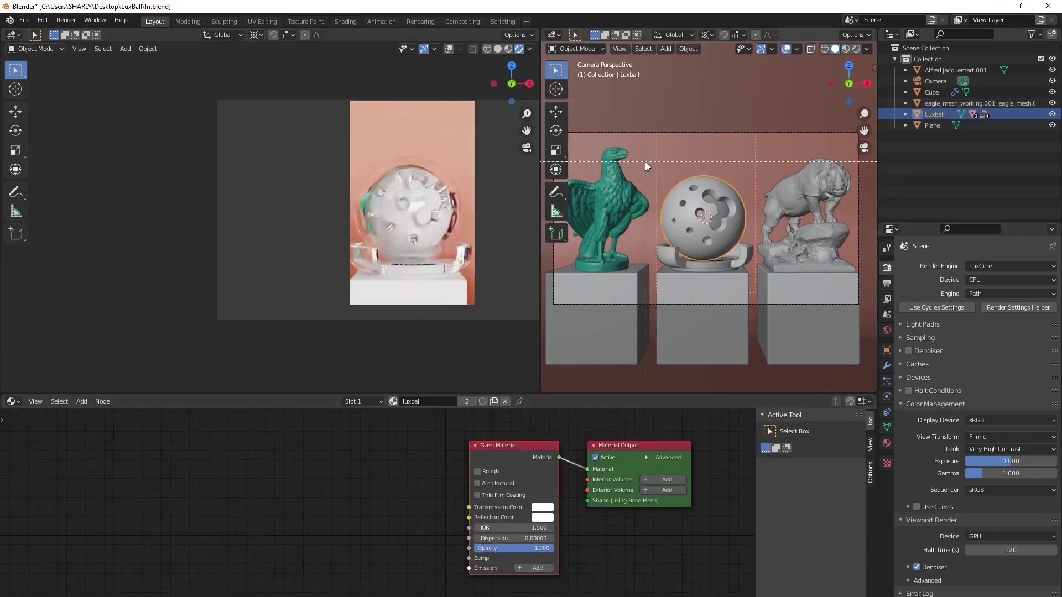
pyautogui.moveTo(649, 158); pyautogui.dragTo(757, 290)
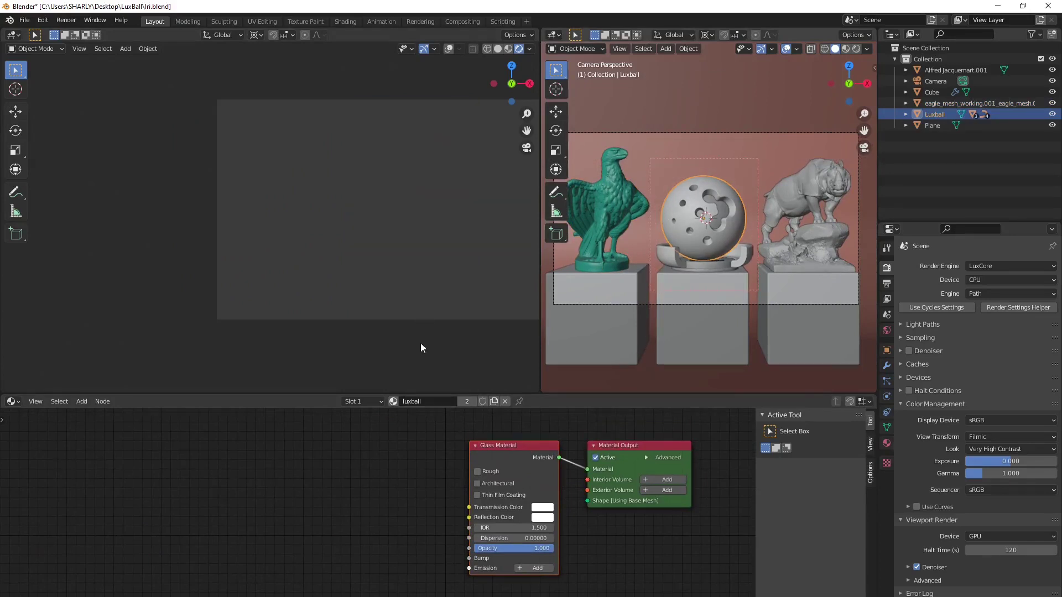
pyautogui.scroll(2, 414, 329)
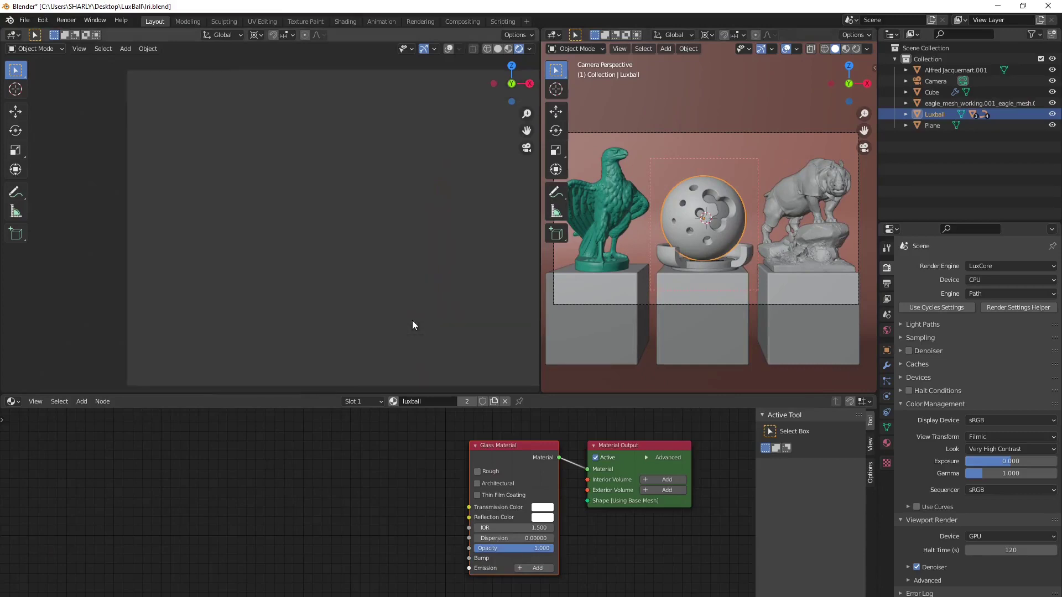
pyautogui.moveTo(527, 480); pyautogui.dragTo(539, 451, button='middle')
pyautogui.scroll(1, 506, 498)
pyautogui.scroll(1, 550, 480)
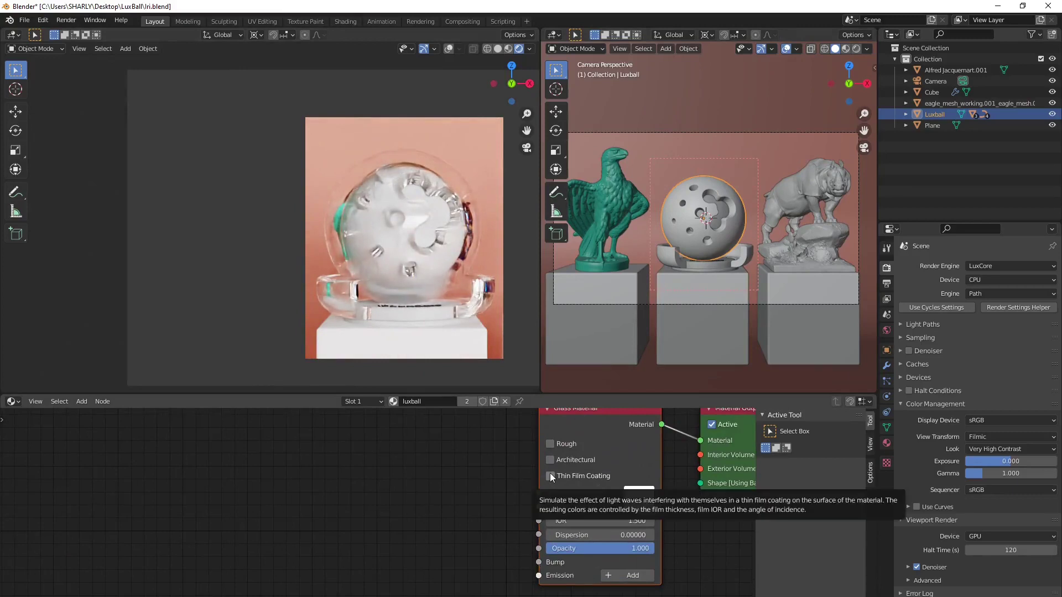
pyautogui.click(549, 474)
# - Show the Disable in Viewports toggles in the Outliner and disable the rhino and eagle sculptures in the viewports
pyautogui.click(825, 241)
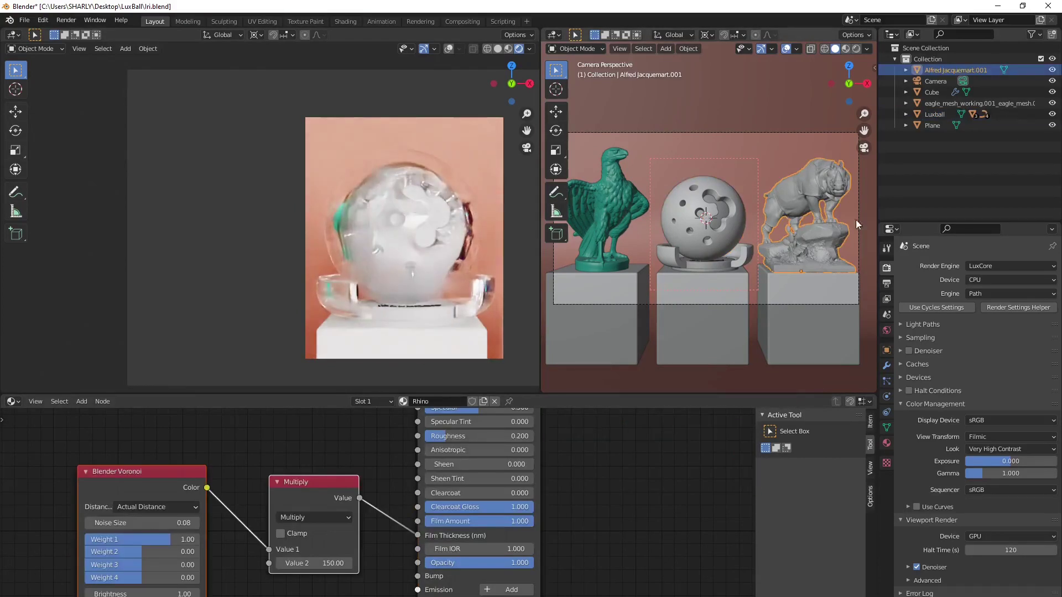
pyautogui.click(1031, 34)
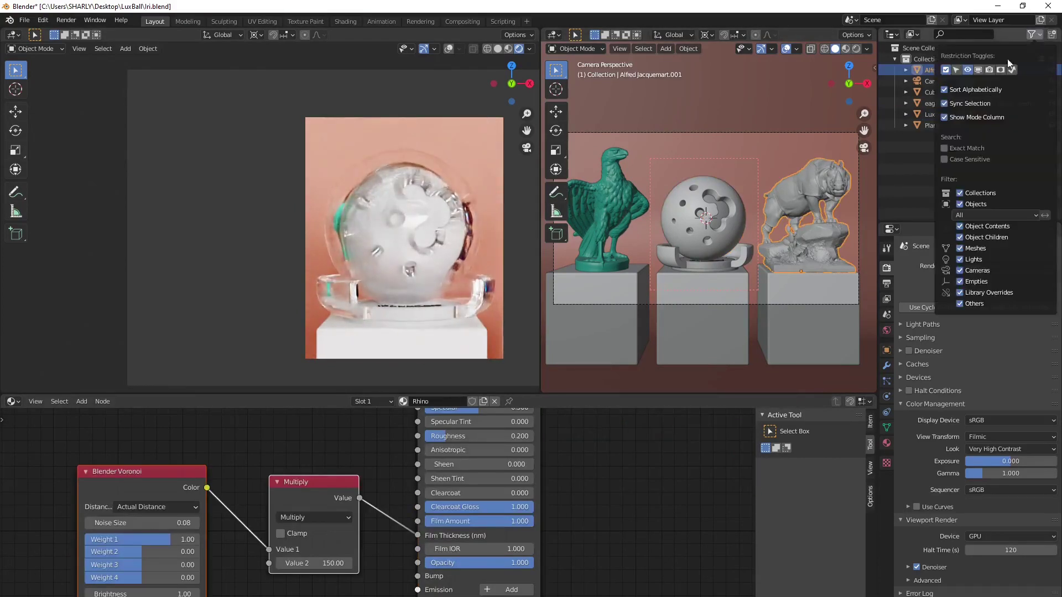
pyautogui.click(978, 70)
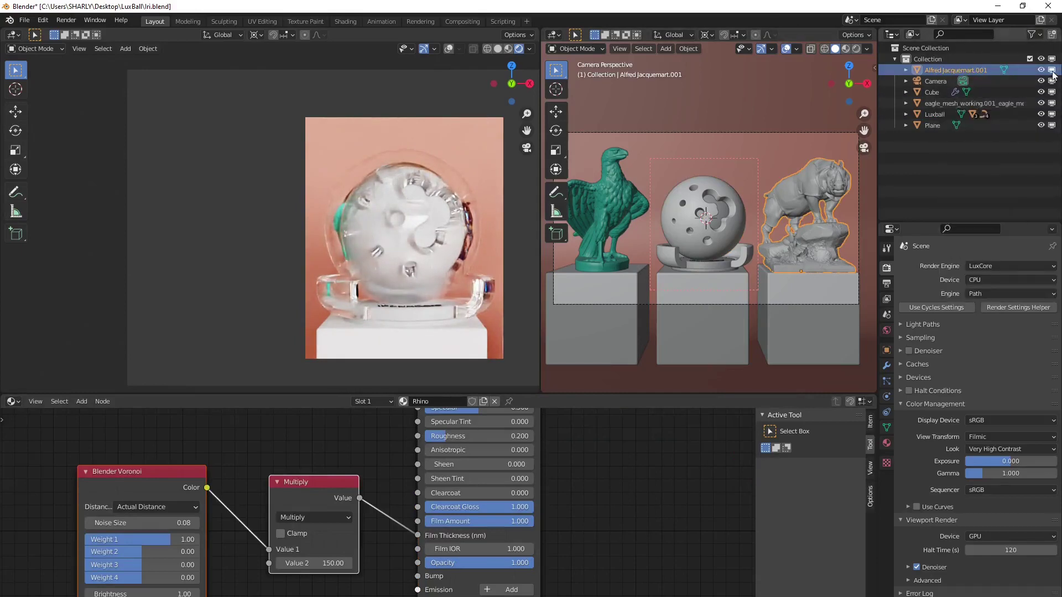
pyautogui.click(1052, 71)
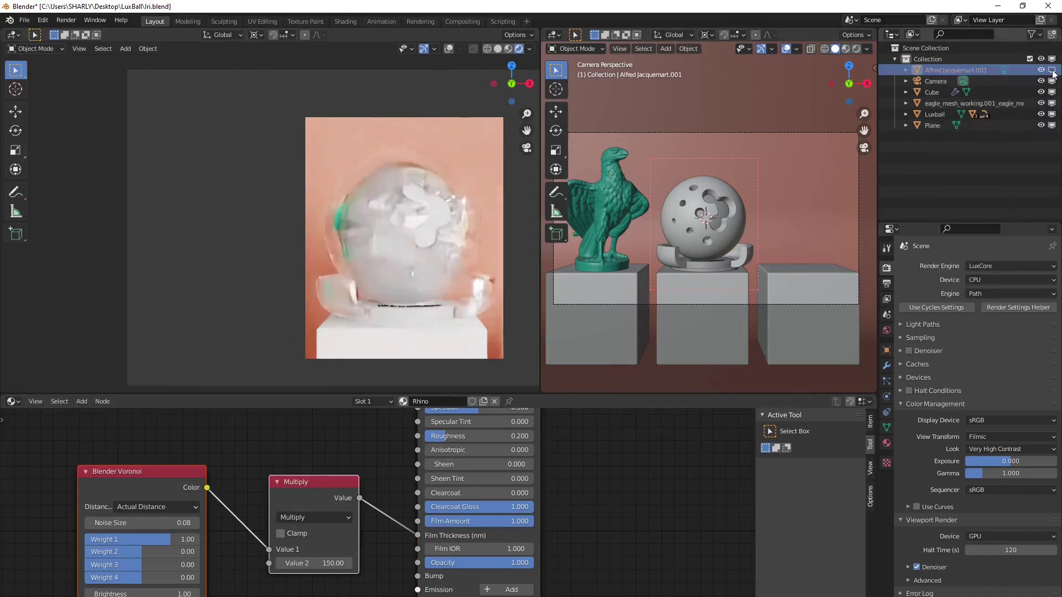
pyautogui.click(1052, 103)
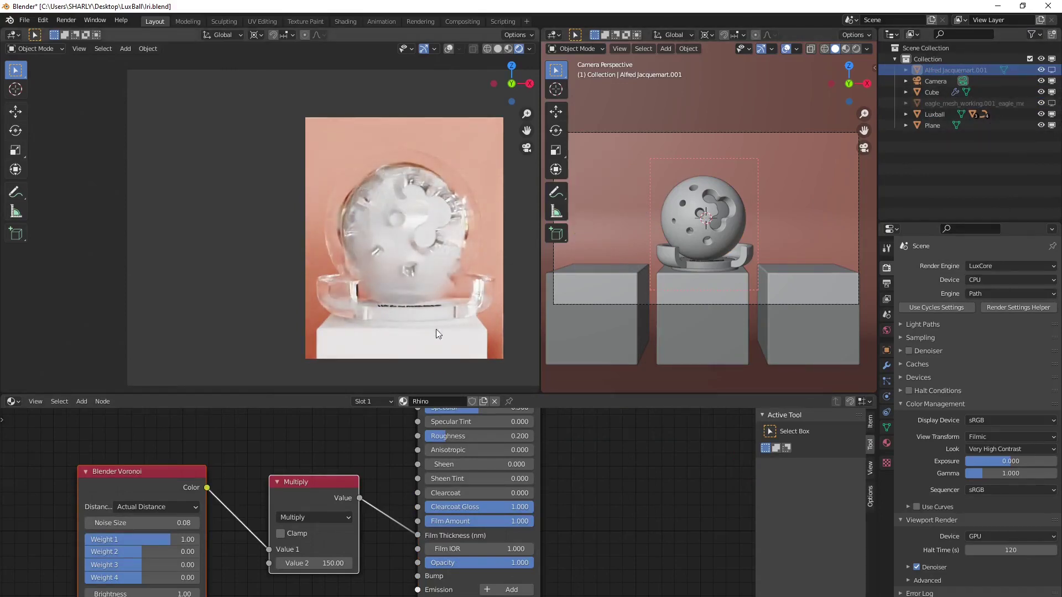
pyautogui.keyDown('shift'); pyautogui.moveTo(433, 295); pyautogui.dragTo(369, 280, button='middle'); pyautogui.keyUp('shift')
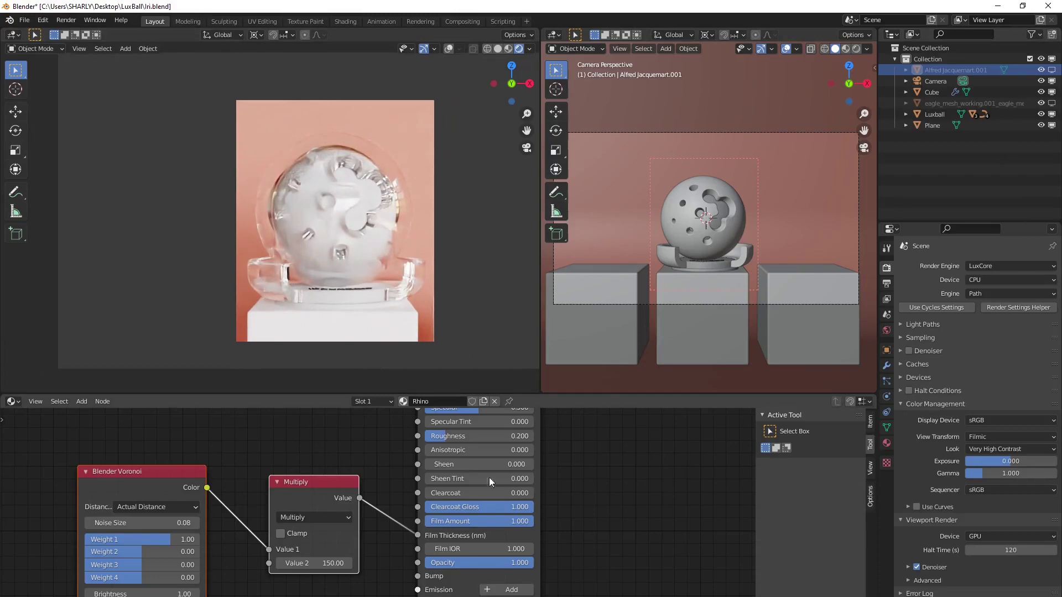
# - Select the Luxball and enable Thin Film Coating on its Glass Material
pyautogui.moveTo(488, 477); pyautogui.dragTo(497, 565, button='middle')
pyautogui.click(704, 210)
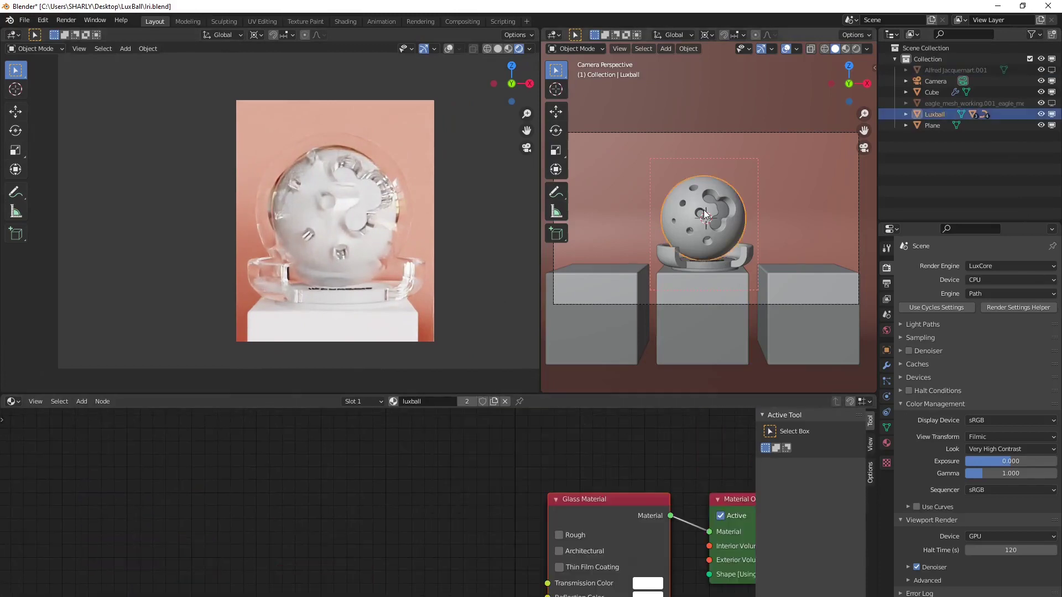
pyautogui.moveTo(741, 512); pyautogui.dragTo(609, 434, button='middle')
pyautogui.scroll(-2, 505, 515)
pyautogui.scroll(1, 418, 507)
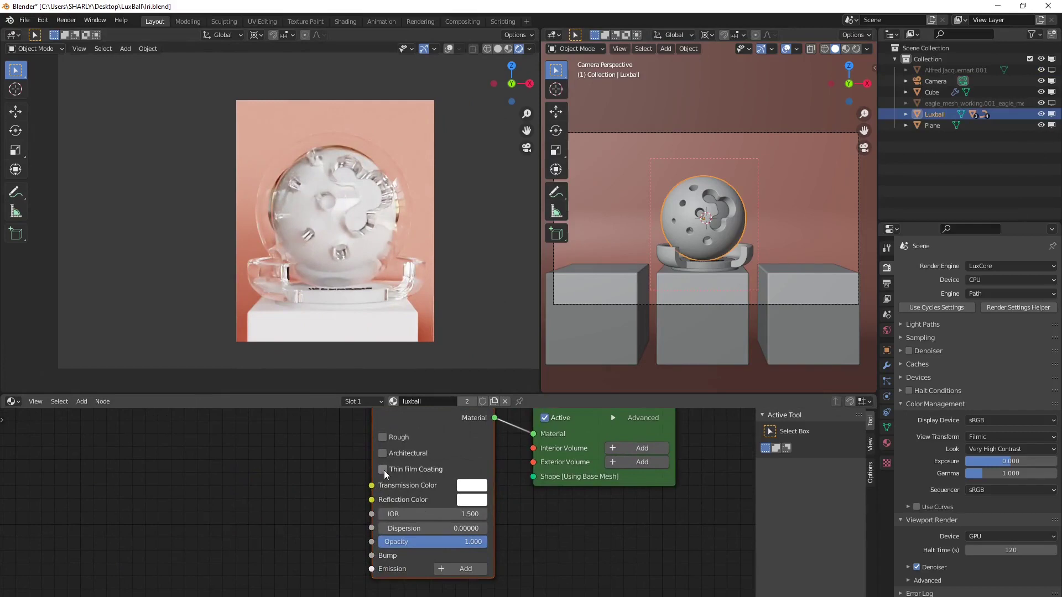
pyautogui.click(384, 470)
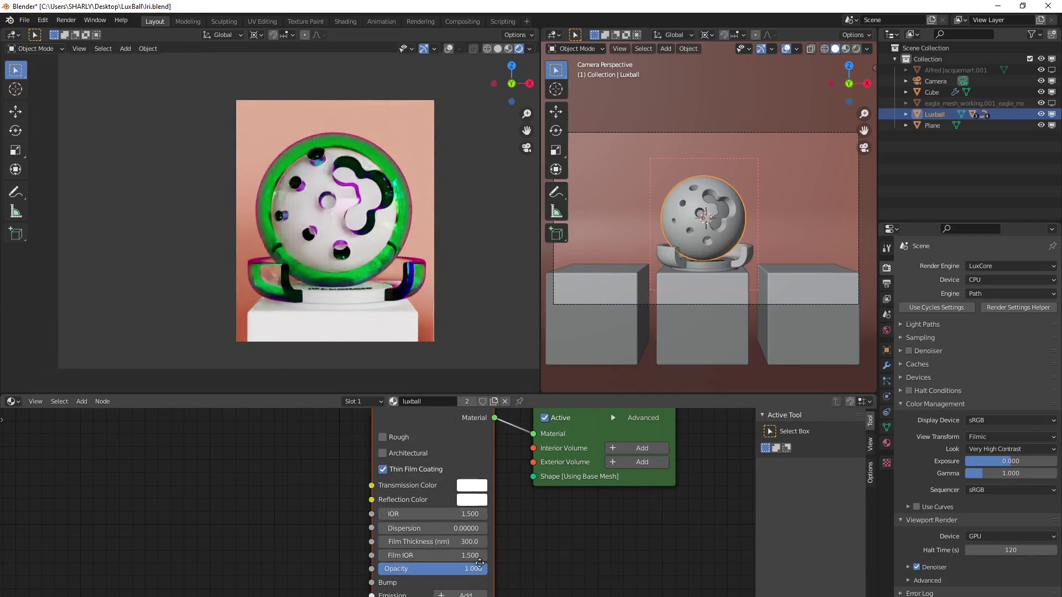
# - Lower the Film IOR of the Luxball's Glass Material to 1.000 and view the ball up close in the rendered preview
pyautogui.scroll(2, 457, 562)
pyautogui.moveTo(506, 532); pyautogui.dragTo(485, 558, button='middle')
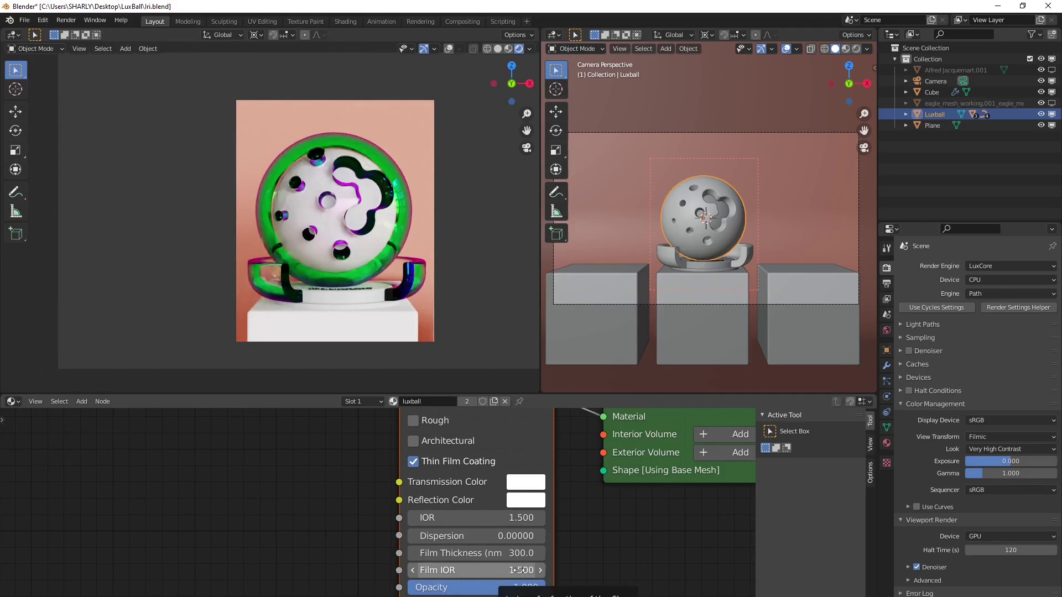
pyautogui.moveTo(518, 570); pyautogui.dragTo(512, 570)
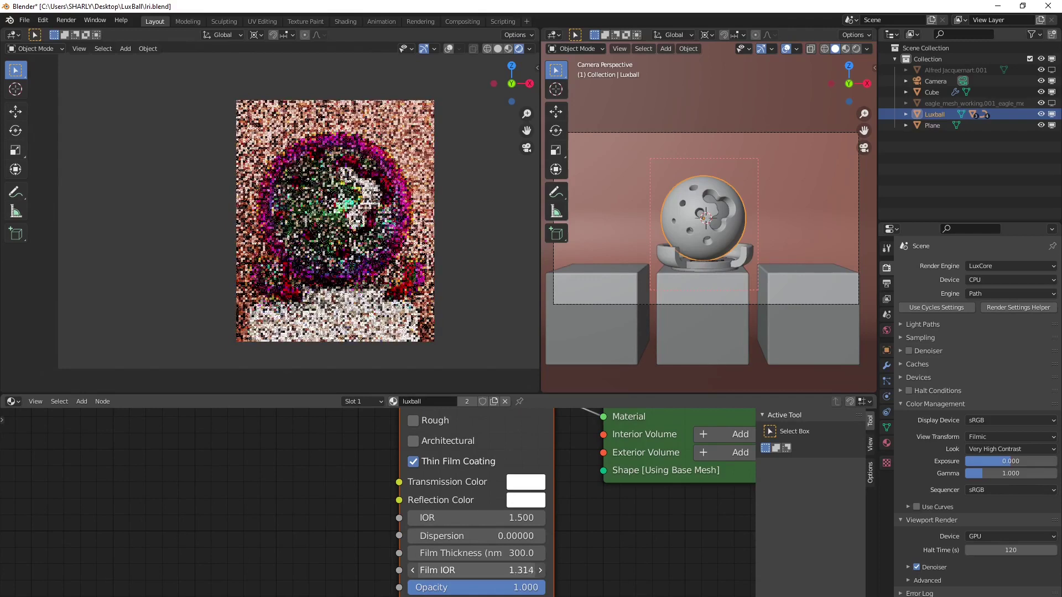
pyautogui.moveTo(475, 571); pyautogui.dragTo(440, 570)
pyautogui.moveTo(376, 269); pyautogui.dragTo(383, 292, button='middle')
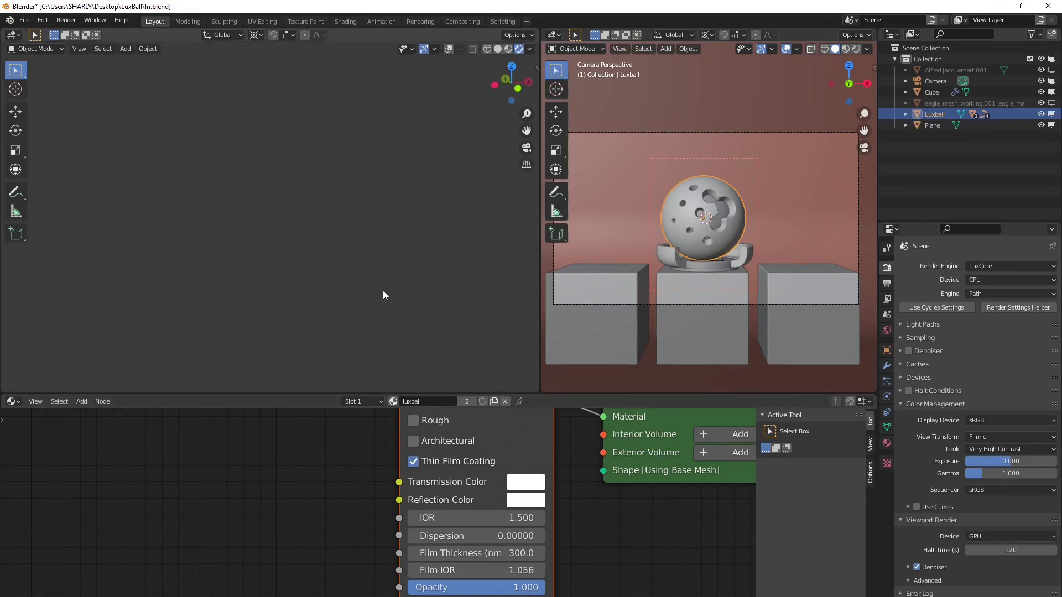
pyautogui.scroll(3, 327, 291)
pyautogui.press('KP_Decimal')
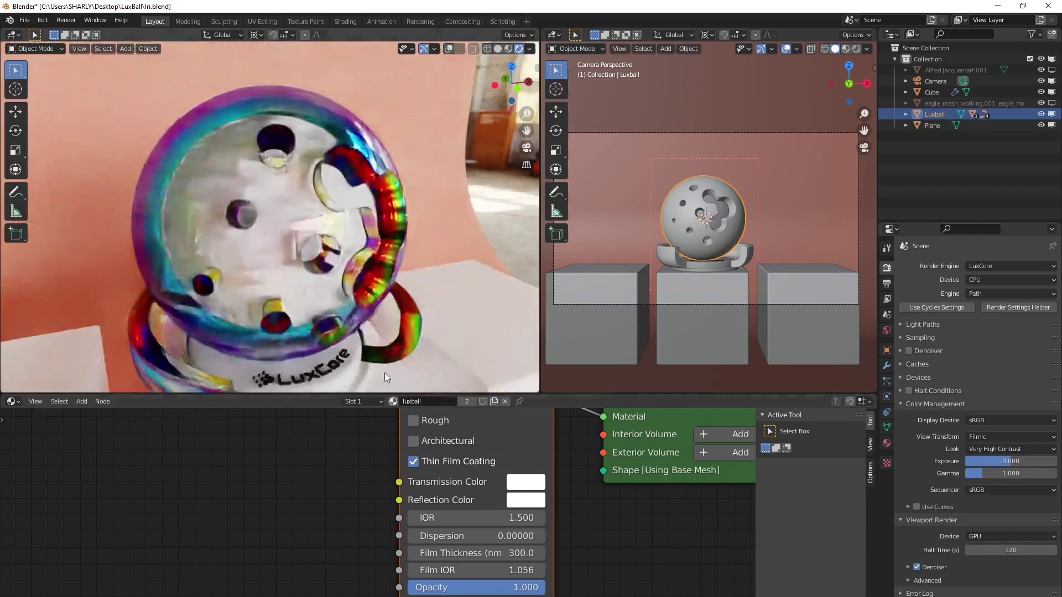
pyautogui.moveTo(476, 570); pyautogui.dragTo(442, 570)
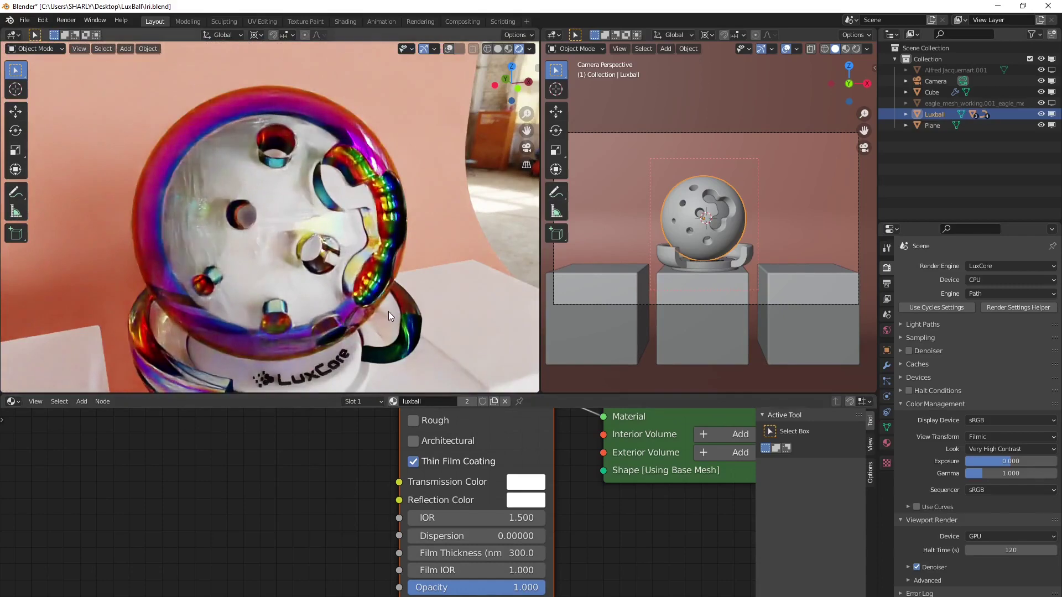
# - Reduce the Film Thickness of the Luxball's Glass Material to 190.3 nm
pyautogui.moveTo(503, 553); pyautogui.dragTo(476, 553)
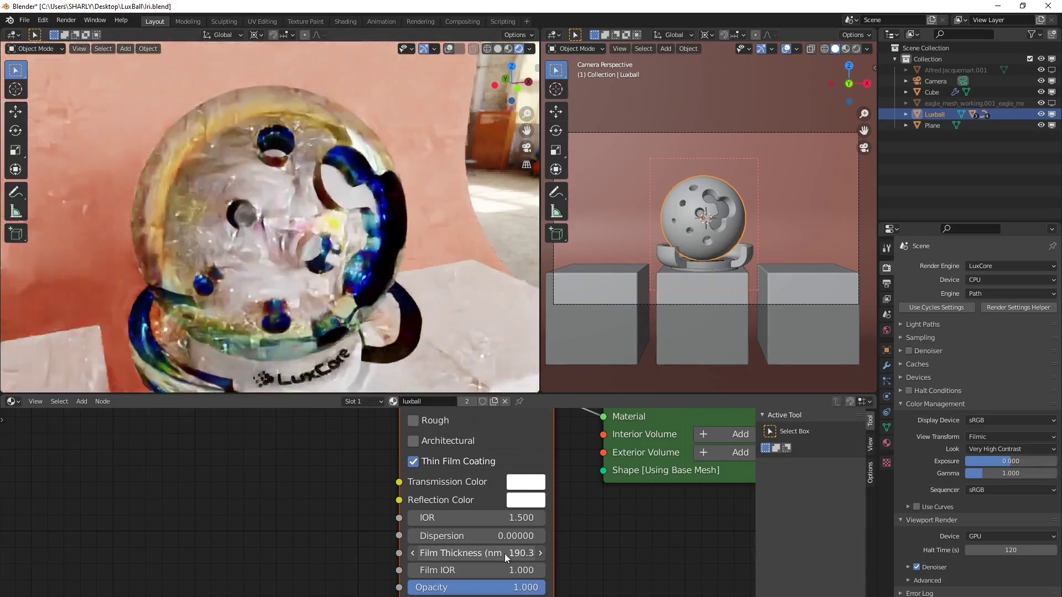
pyautogui.scroll(-3, 504, 553)
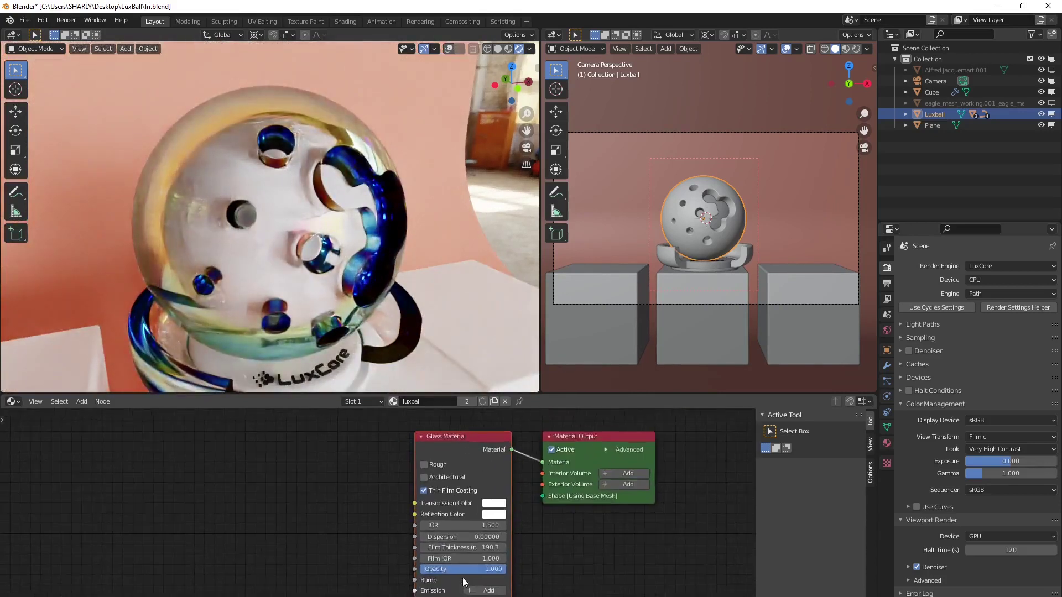
pyautogui.scroll(2, 464, 582)
pyautogui.scroll(-1, 520, 577)
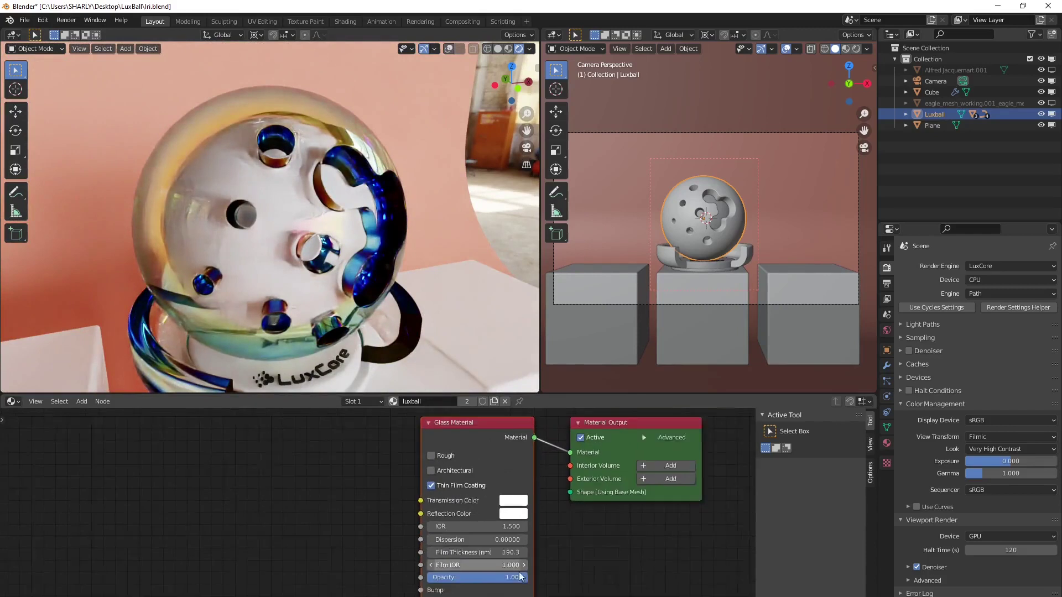
pyautogui.scroll(-2, 520, 575)
# - Move the Glass Material node away from the Material Output to make room between them
pyautogui.moveTo(535, 580); pyautogui.dragTo(561, 591, button='middle')
pyautogui.moveTo(510, 520); pyautogui.dragTo(577, 515, button='middle')
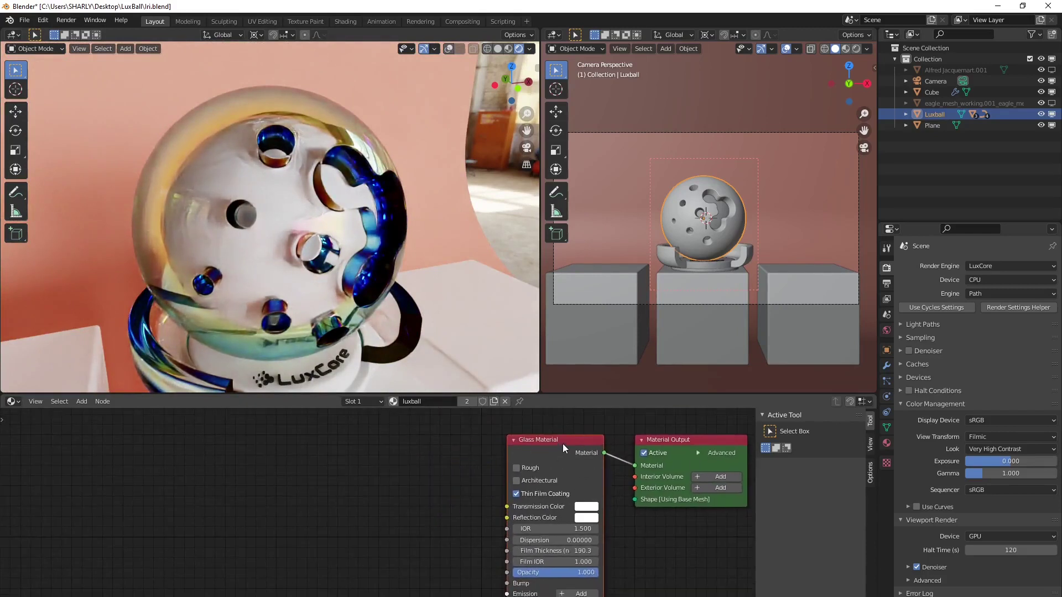
pyautogui.moveTo(562, 442); pyautogui.dragTo(424, 414)
pyautogui.scroll(-1, 562, 471)
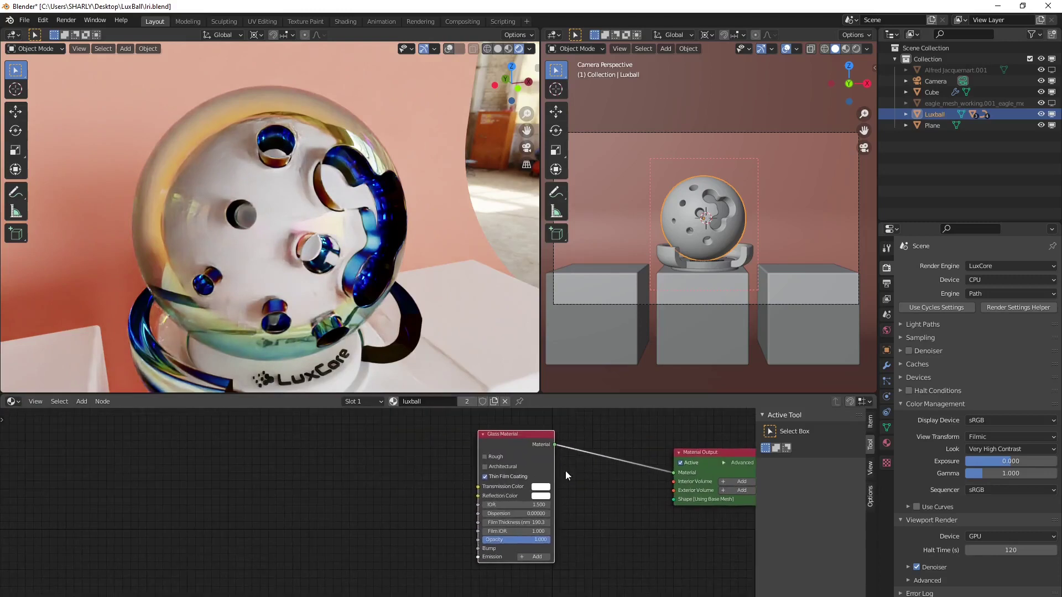
pyautogui.moveTo(509, 436); pyautogui.dragTo(475, 422)
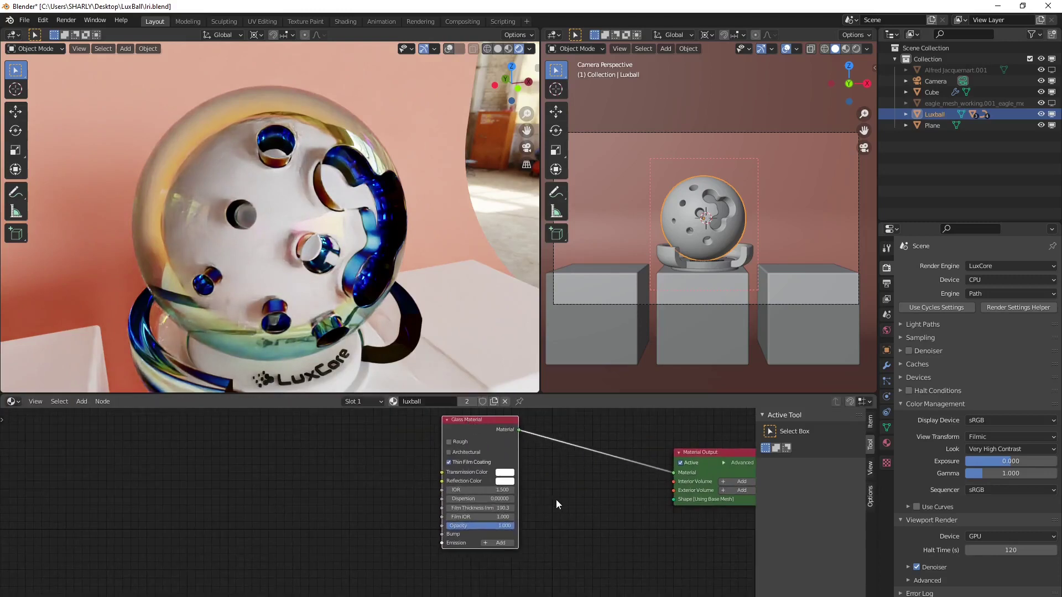
# - Insert a Mix Material node on the link between the Glass Material and the Material Output
pyautogui.hotkey('shift', 'a')
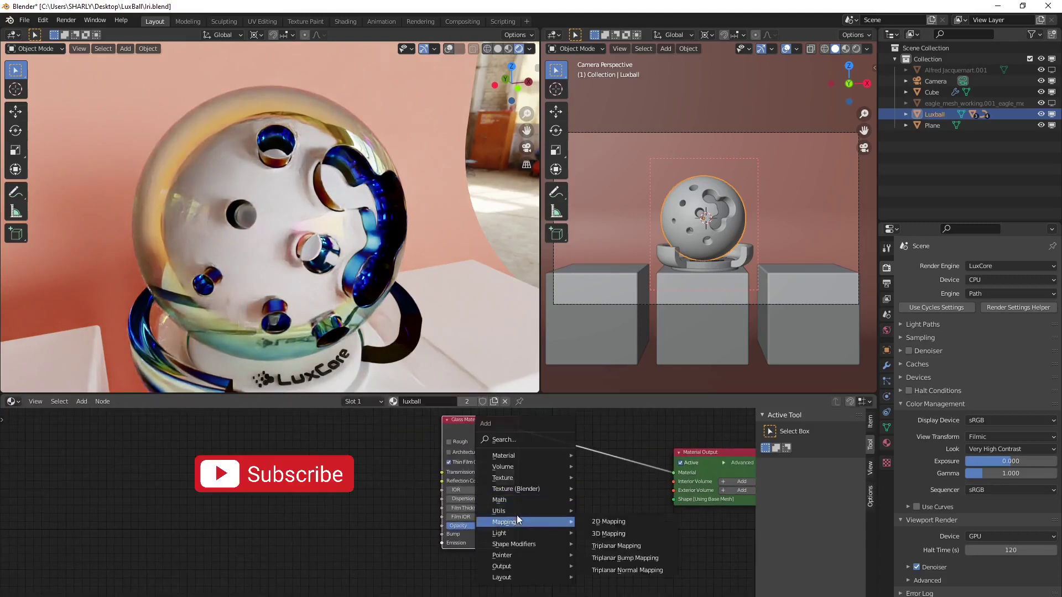
pyautogui.moveTo(562, 457)
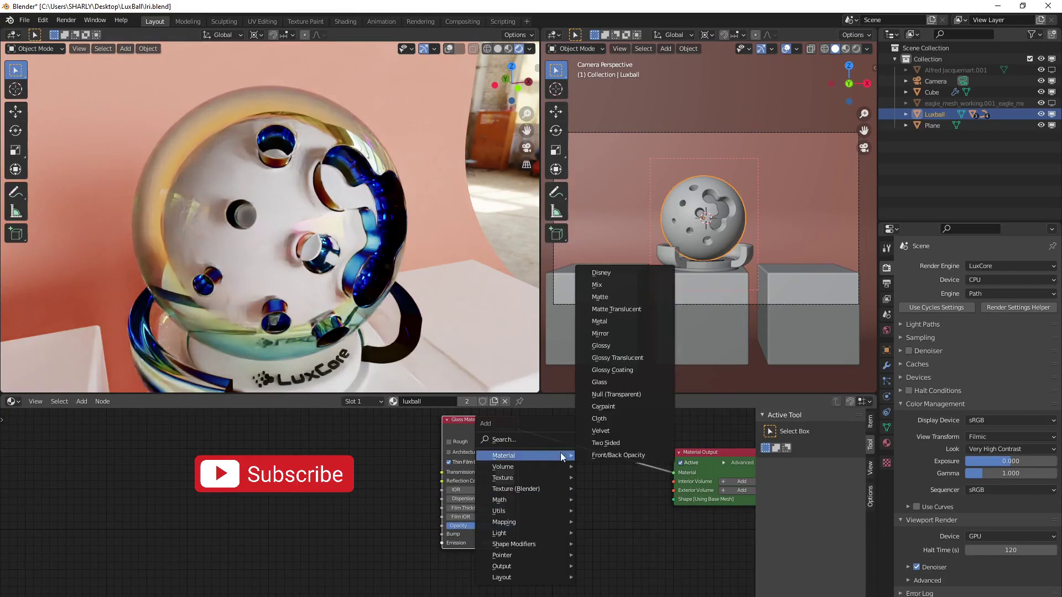
pyautogui.click(609, 283)
pyautogui.click(586, 429)
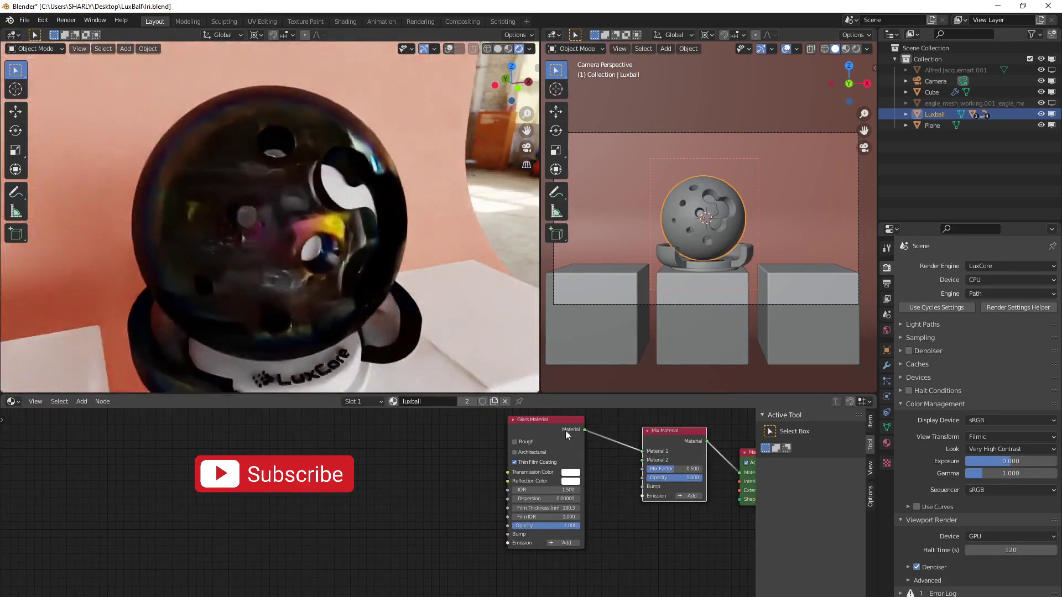
# - Duplicate the Glass Material node below the original and connect the copy to Material 2 of the Mix Material
pyautogui.hotkey('shift', 'd')
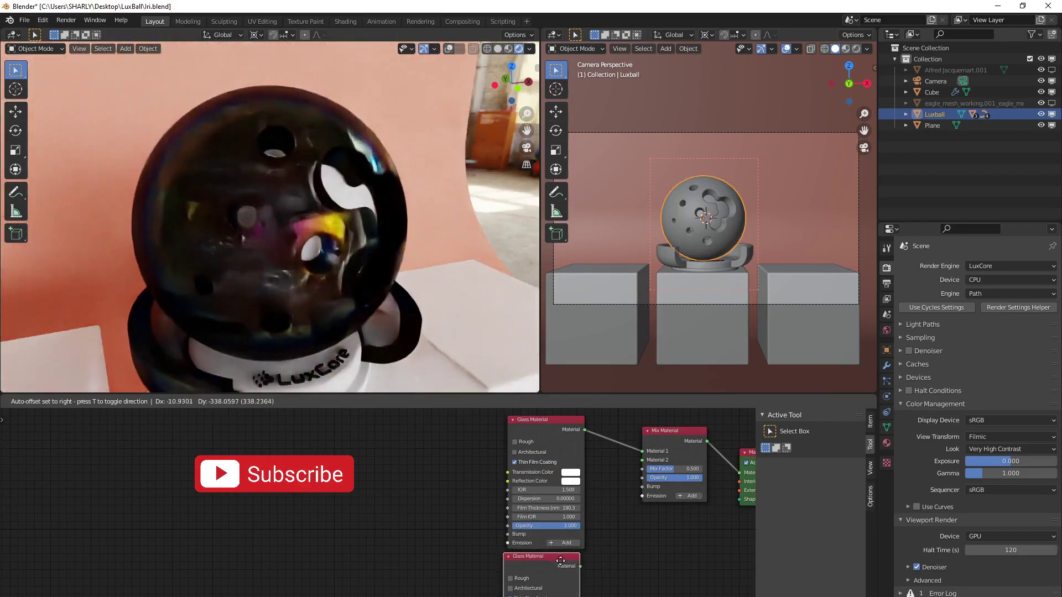
pyautogui.click(562, 561)
pyautogui.moveTo(563, 562); pyautogui.dragTo(487, 526, button='middle')
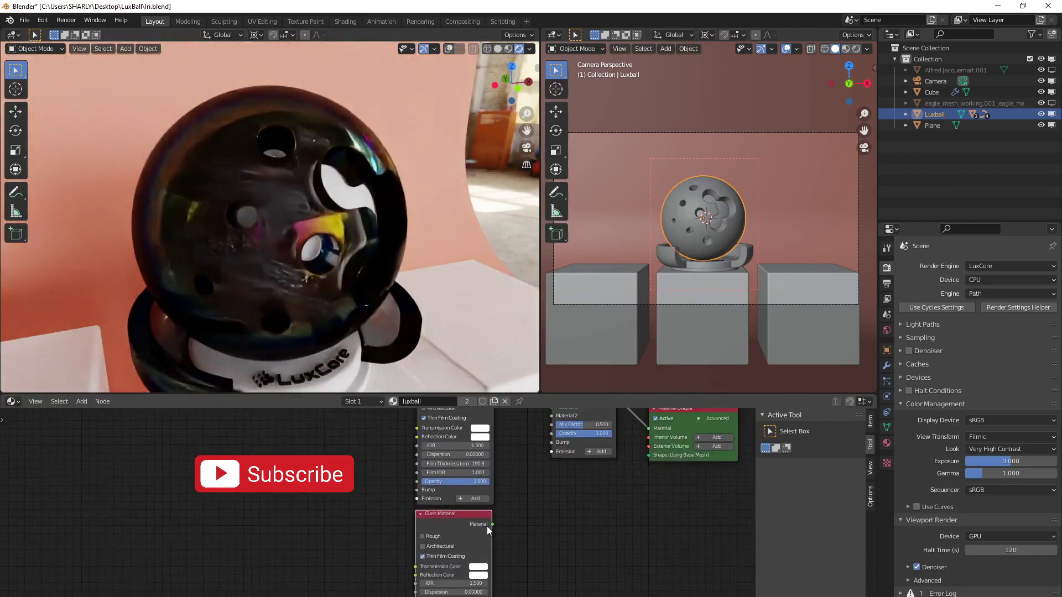
pyautogui.moveTo(548, 418); pyautogui.dragTo(551, 416)
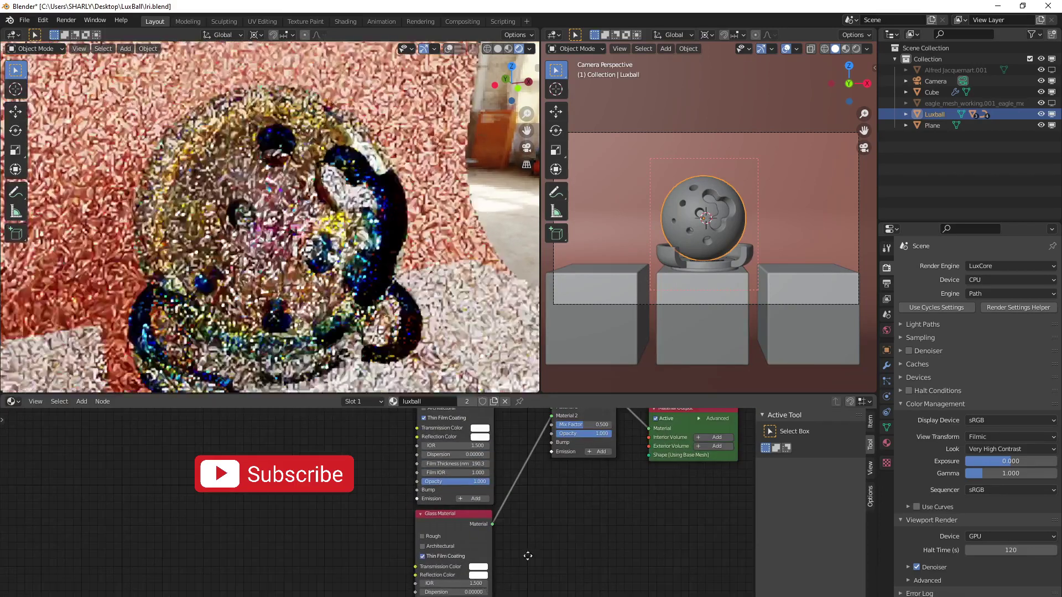
pyautogui.moveTo(528, 557); pyautogui.dragTo(583, 505, button='middle')
# - Disable Thin Film Coating on the duplicated Glass Material
pyautogui.scroll(4, 469, 544)
pyautogui.click(515, 502)
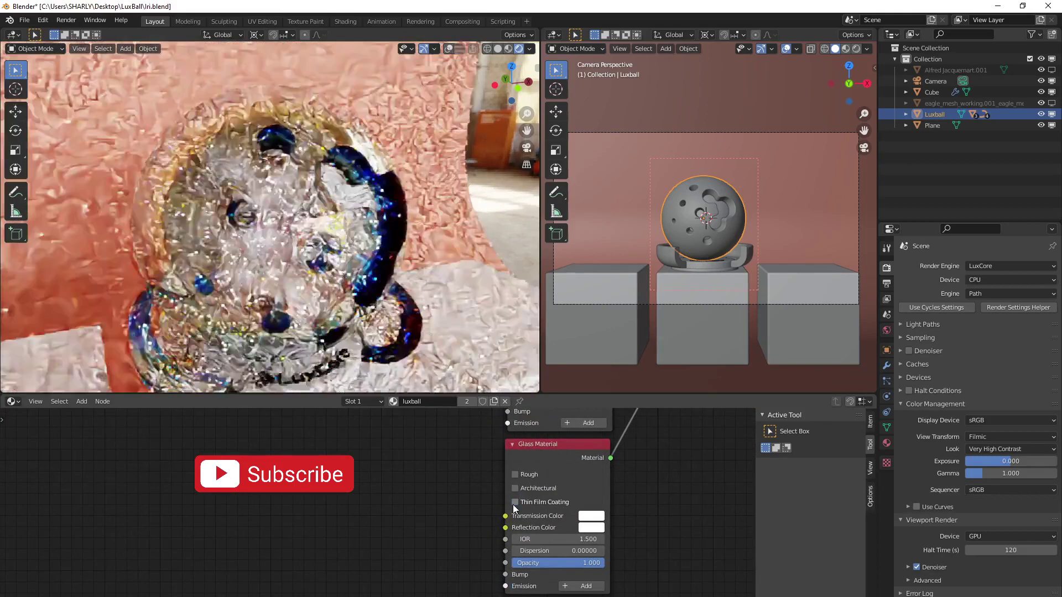
pyautogui.scroll(-2, 567, 528)
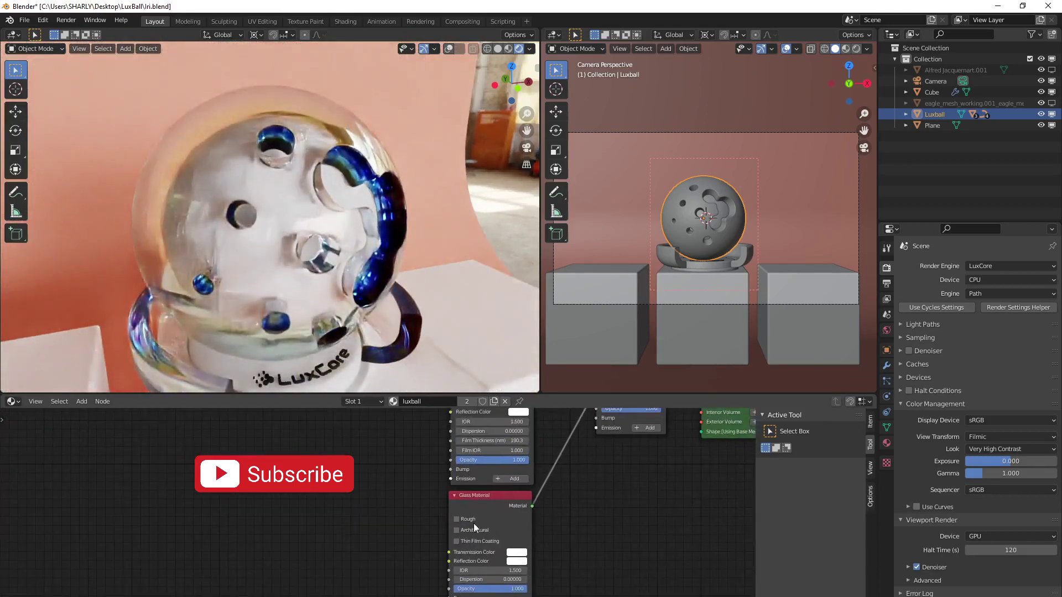
# - Set the Mix Factor of the Mix Material to 0.529
pyautogui.moveTo(556, 533); pyautogui.dragTo(522, 596, button='middle')
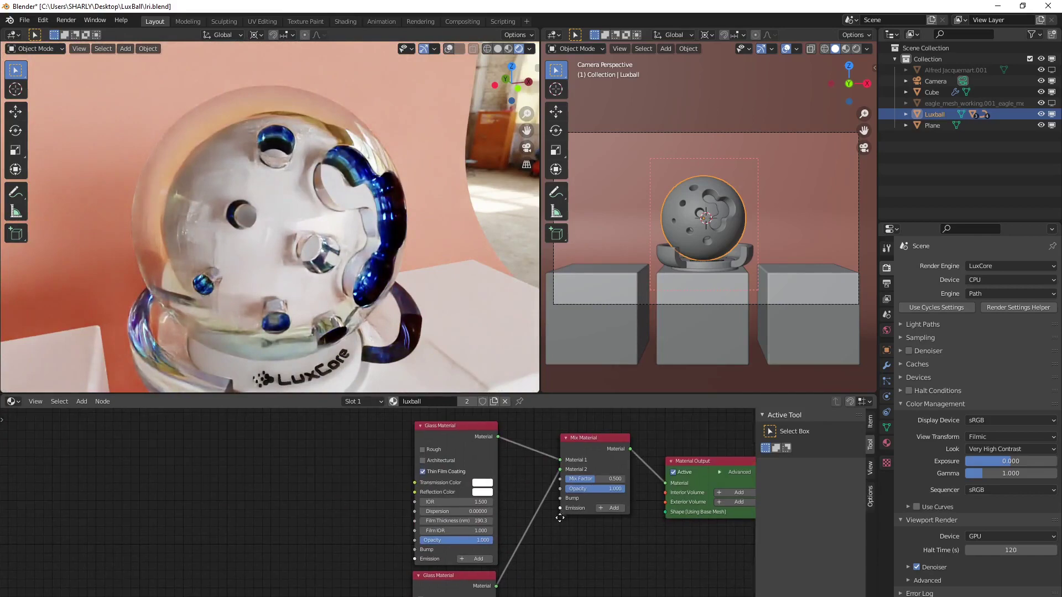
pyautogui.moveTo(560, 519); pyautogui.dragTo(555, 530, button='middle')
pyautogui.scroll(4, 556, 530)
pyautogui.moveTo(655, 500); pyautogui.dragTo(583, 519, button='middle')
pyautogui.scroll(1, 585, 516)
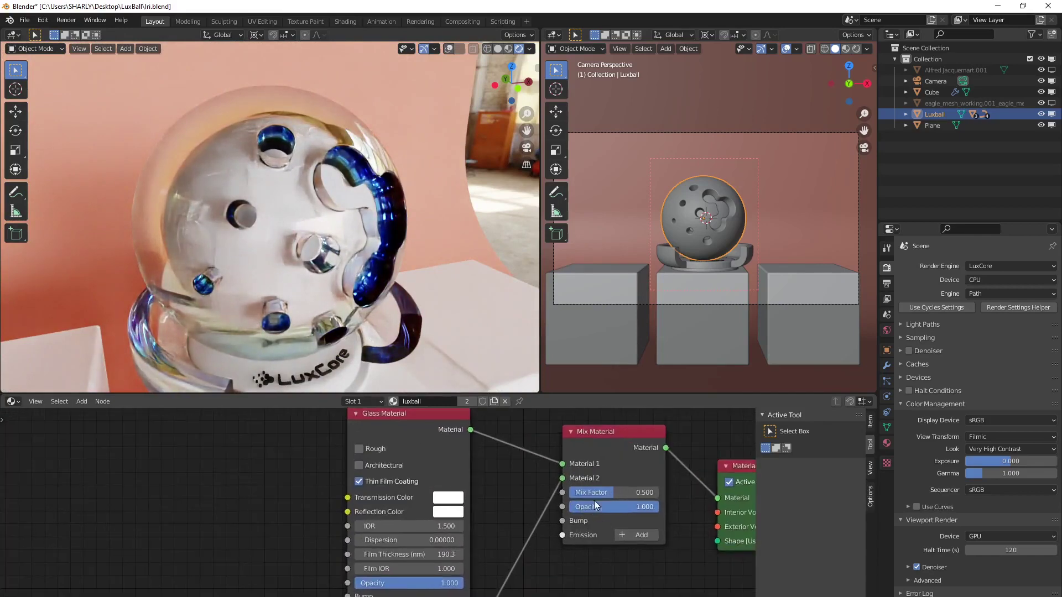
pyautogui.moveTo(604, 492); pyautogui.dragTo(634, 498)
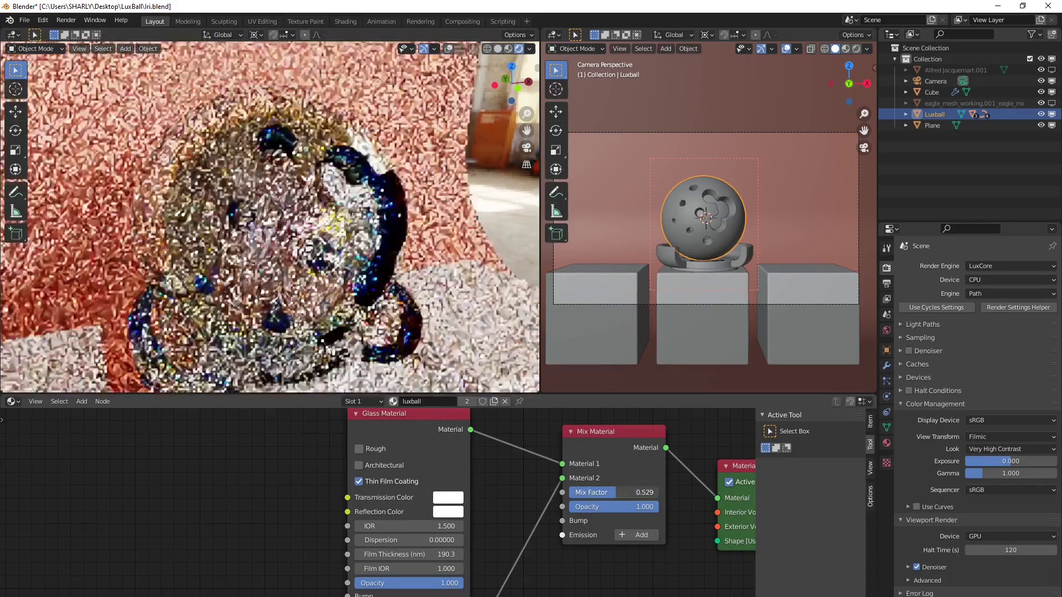
# - Raise the Film IOR of the coated Glass Material to 1.253
pyautogui.moveTo(529, 592); pyautogui.dragTo(606, 517, button='middle')
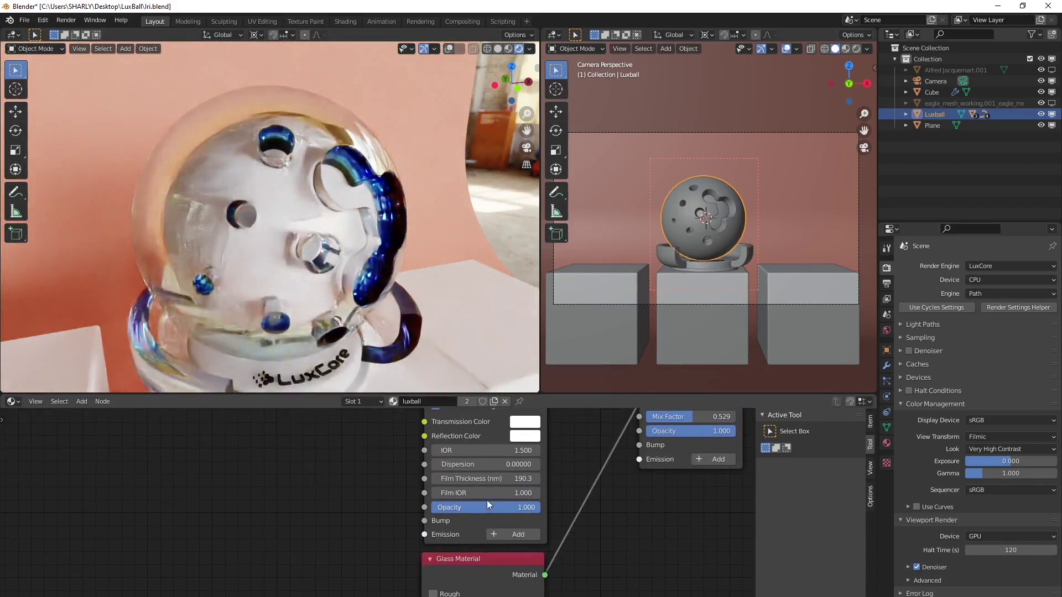
pyautogui.moveTo(474, 506); pyautogui.dragTo(486, 553, button='middle')
pyautogui.moveTo(479, 539); pyautogui.dragTo(502, 539)
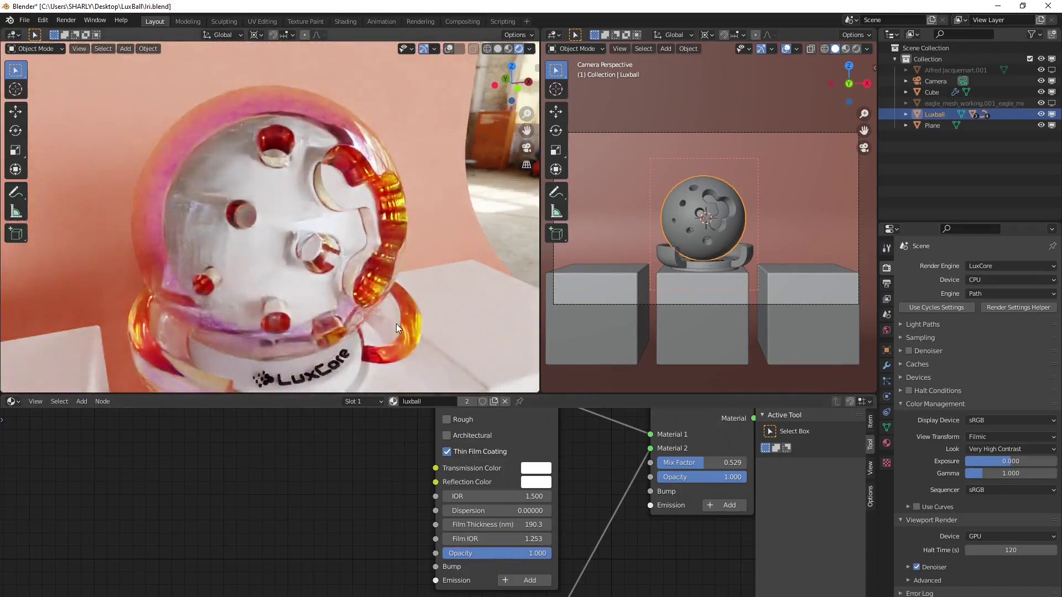
# - Try the Architectural option on the coated Glass Material and switch it back off
pyautogui.scroll(-2, 584, 525)
pyautogui.moveTo(583, 517); pyautogui.dragTo(554, 541, button='middle')
pyautogui.scroll(3, 388, 501)
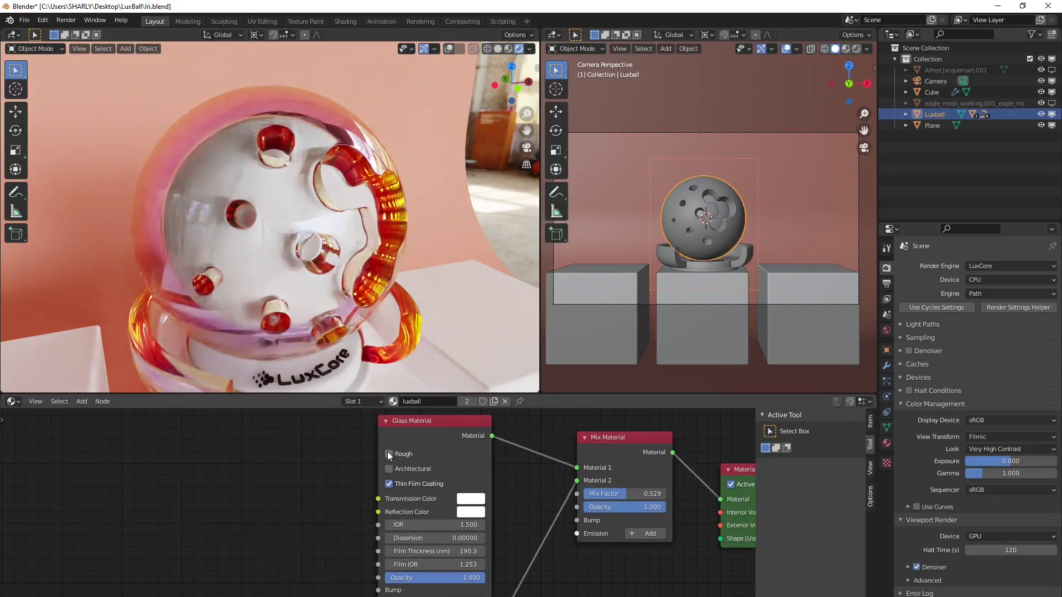
pyautogui.click(389, 469)
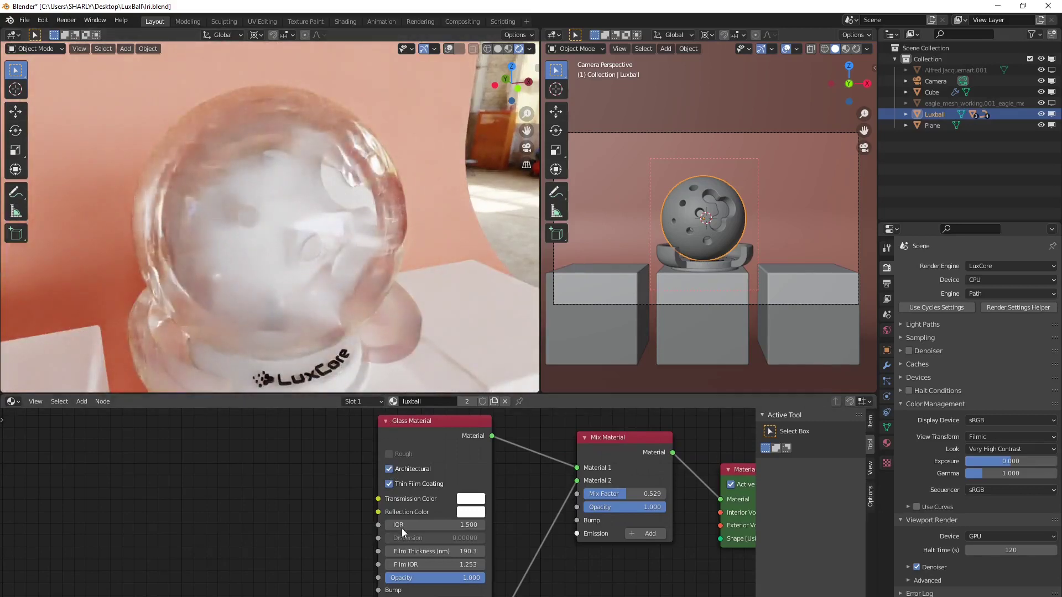
pyautogui.moveTo(442, 582); pyautogui.dragTo(442, 559, button='middle')
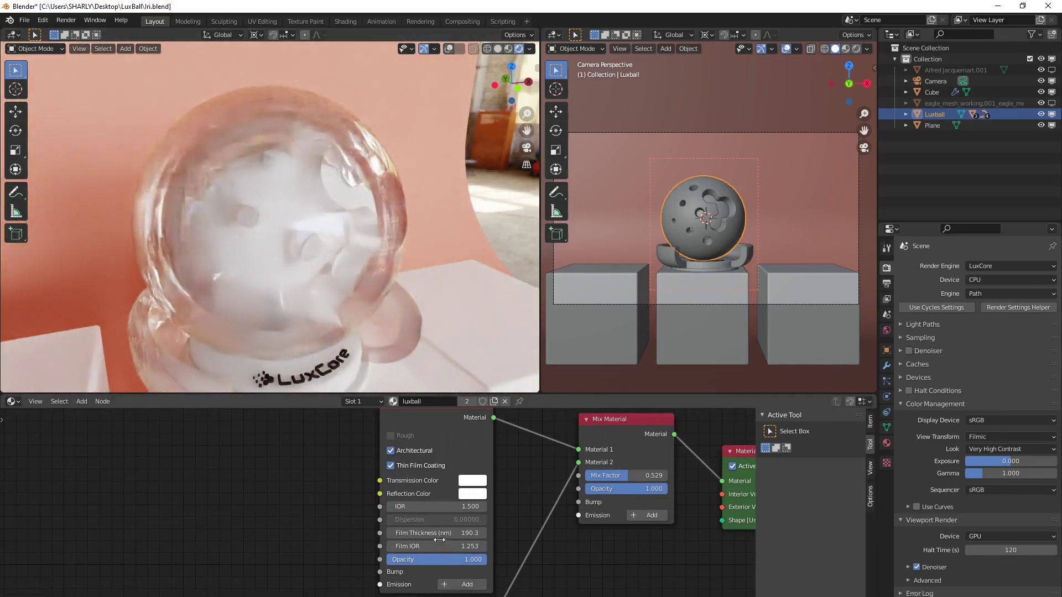
pyautogui.click(391, 451)
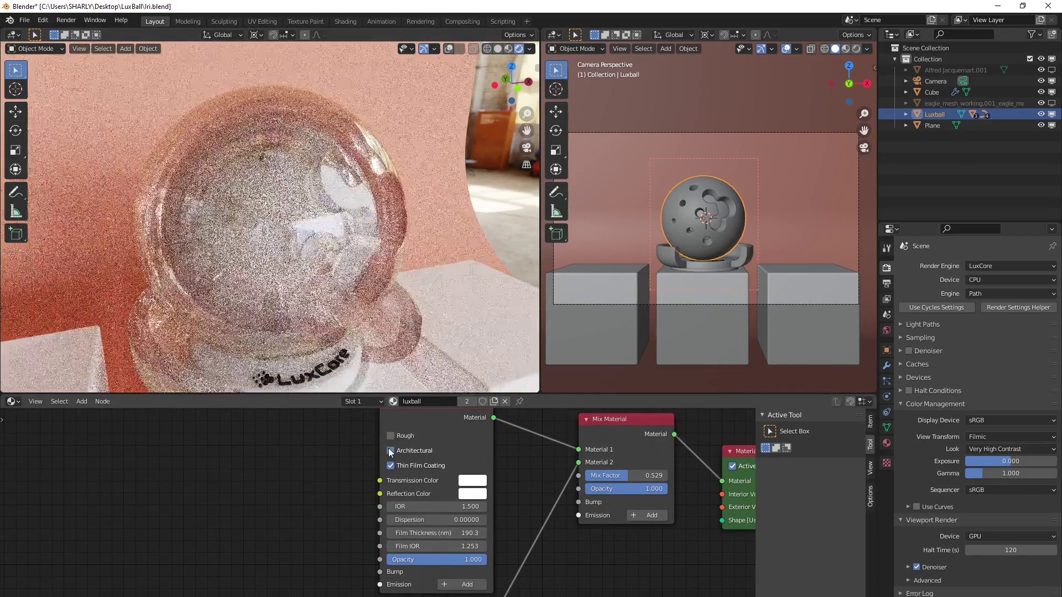
# - Re-enable the eagle and rhino sculptures in the viewports and extend the render region over the whole camera frame
pyautogui.scroll(-1, 670, 296)
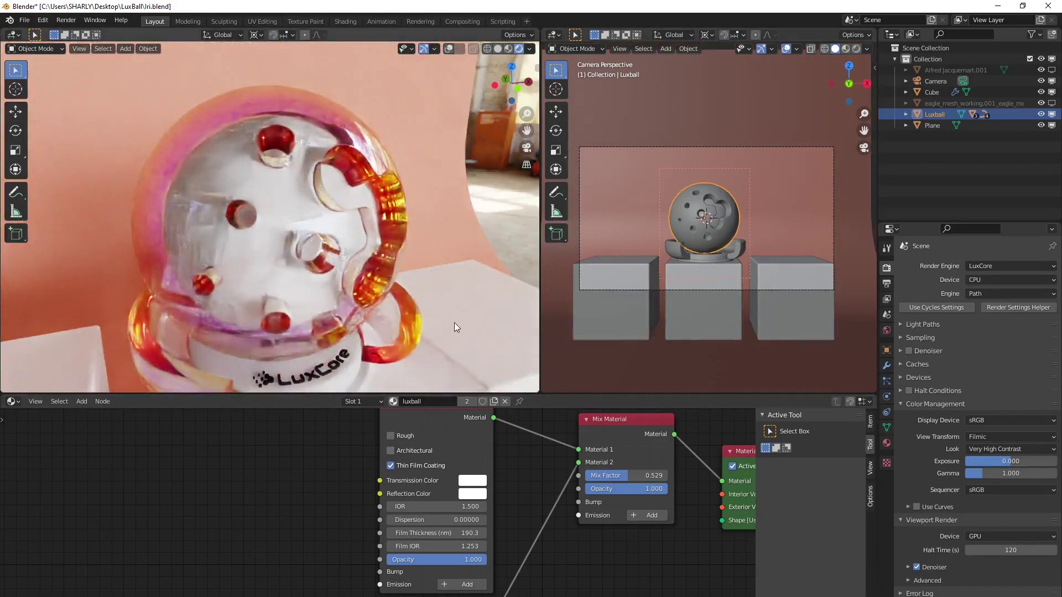
pyautogui.scroll(-3, 412, 312)
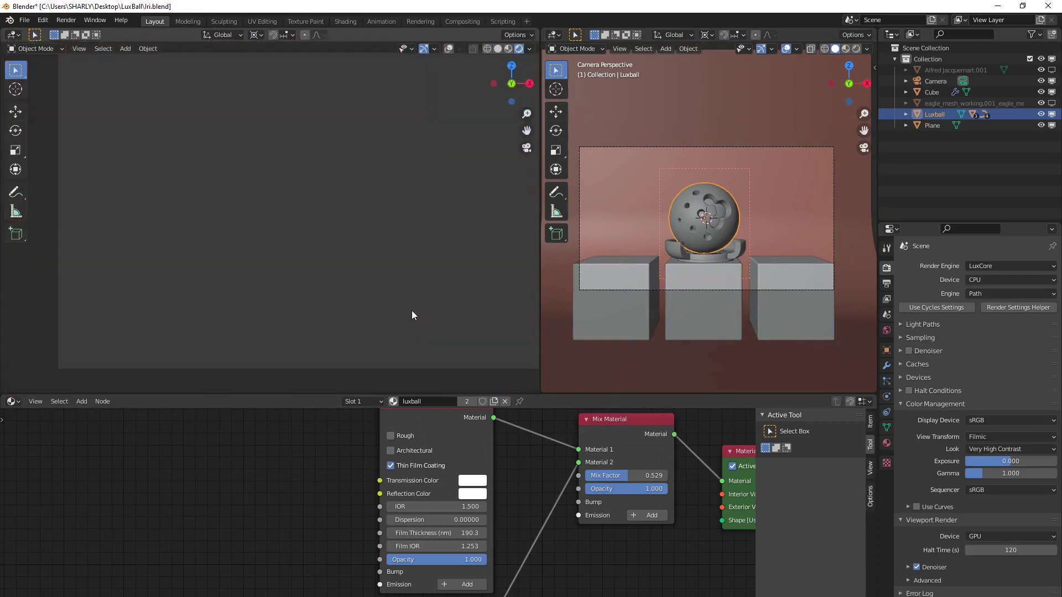
pyautogui.click(1051, 102)
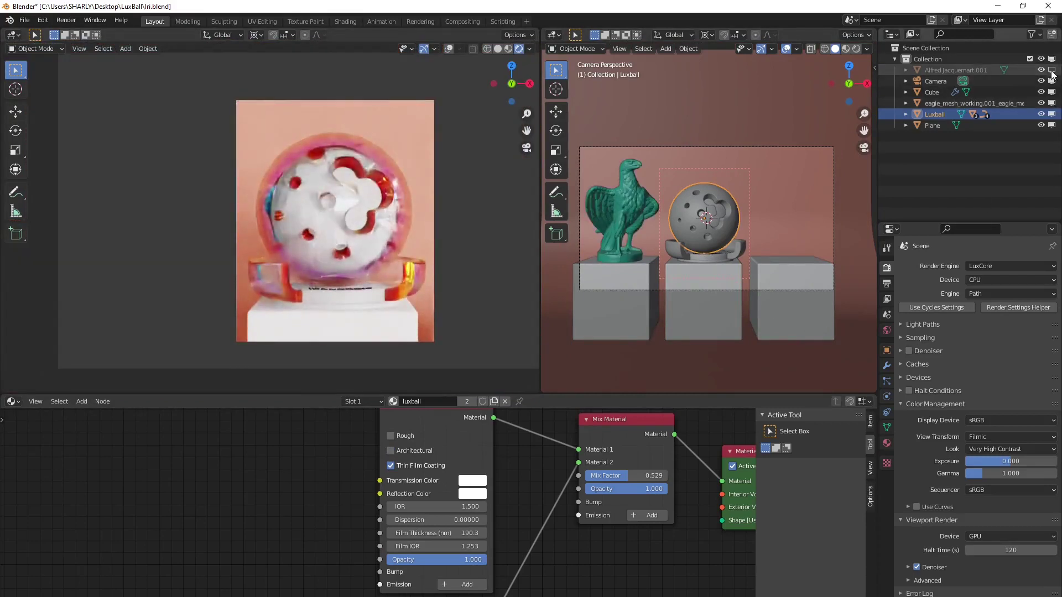
pyautogui.click(1051, 71)
pyautogui.scroll(-2, 692, 231)
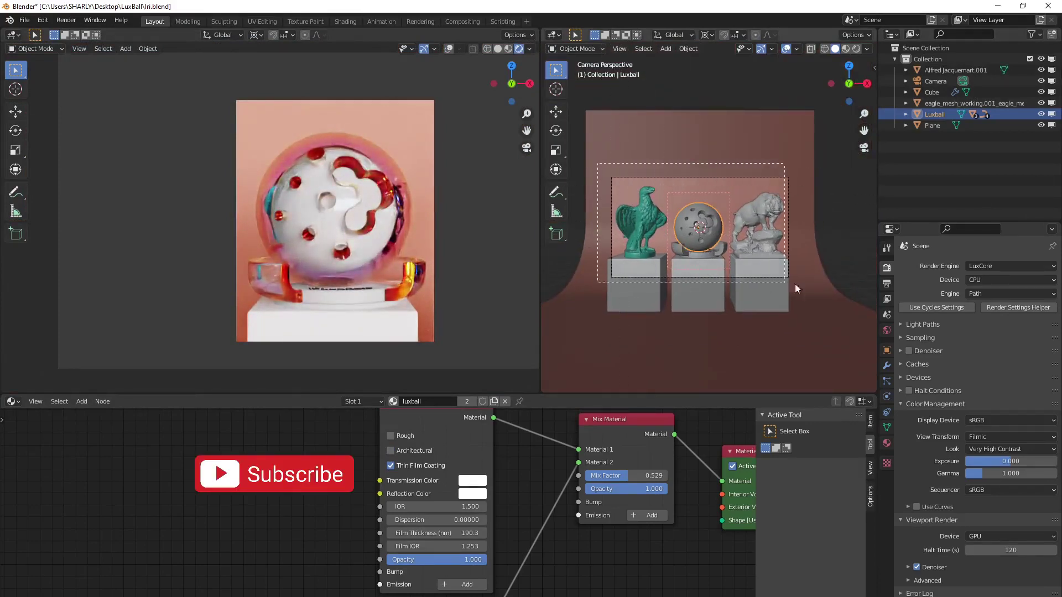
pyautogui.moveTo(795, 283); pyautogui.dragTo(833, 284)
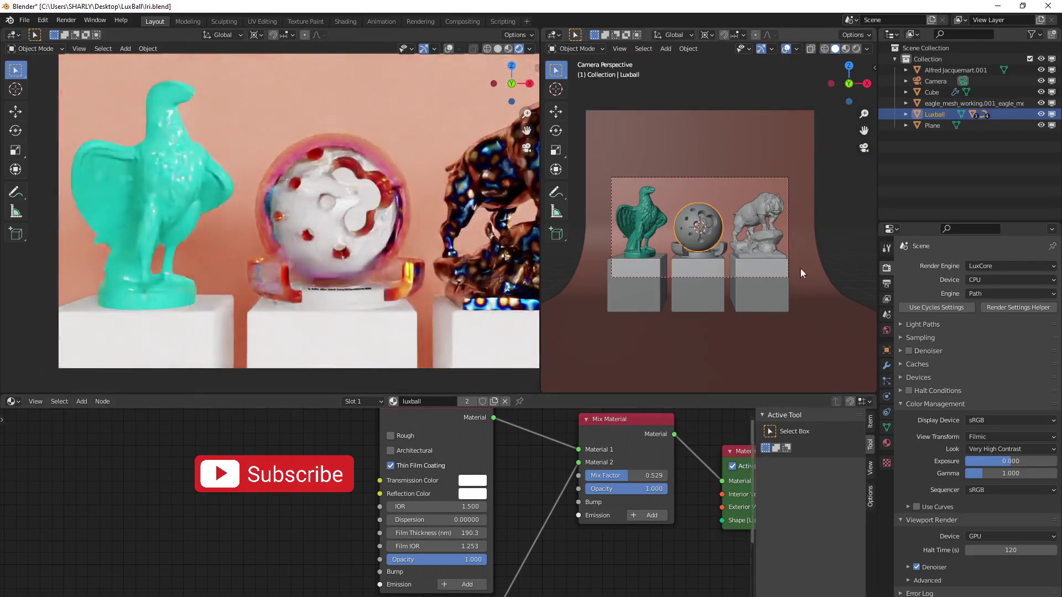
# - Open the LuxCore Online Library settings in the camera viewport and turn on its Asset Bar
pyautogui.press('n')
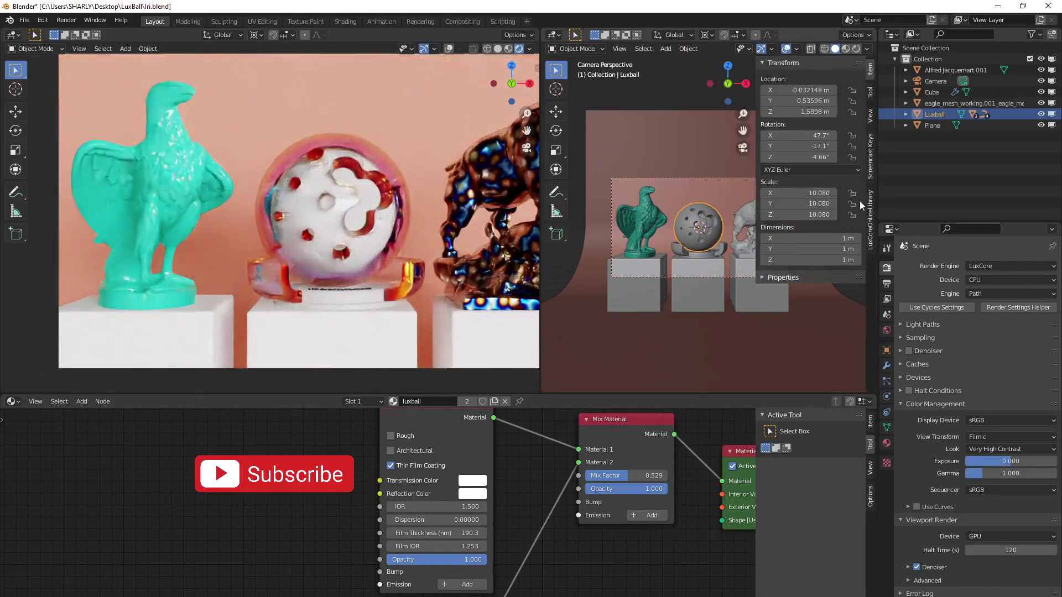
pyautogui.click(869, 212)
pyautogui.click(772, 173)
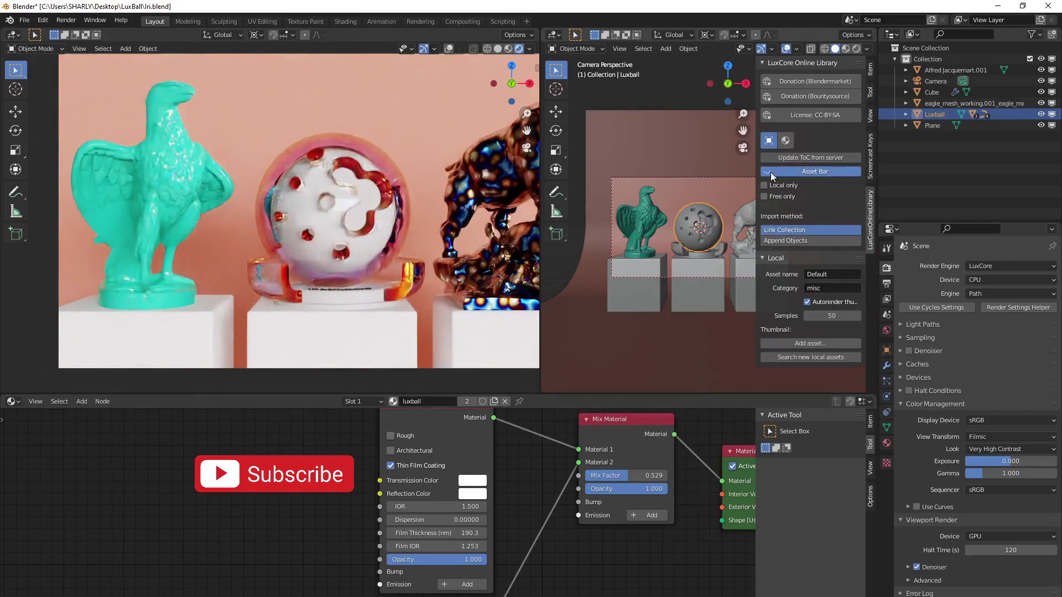